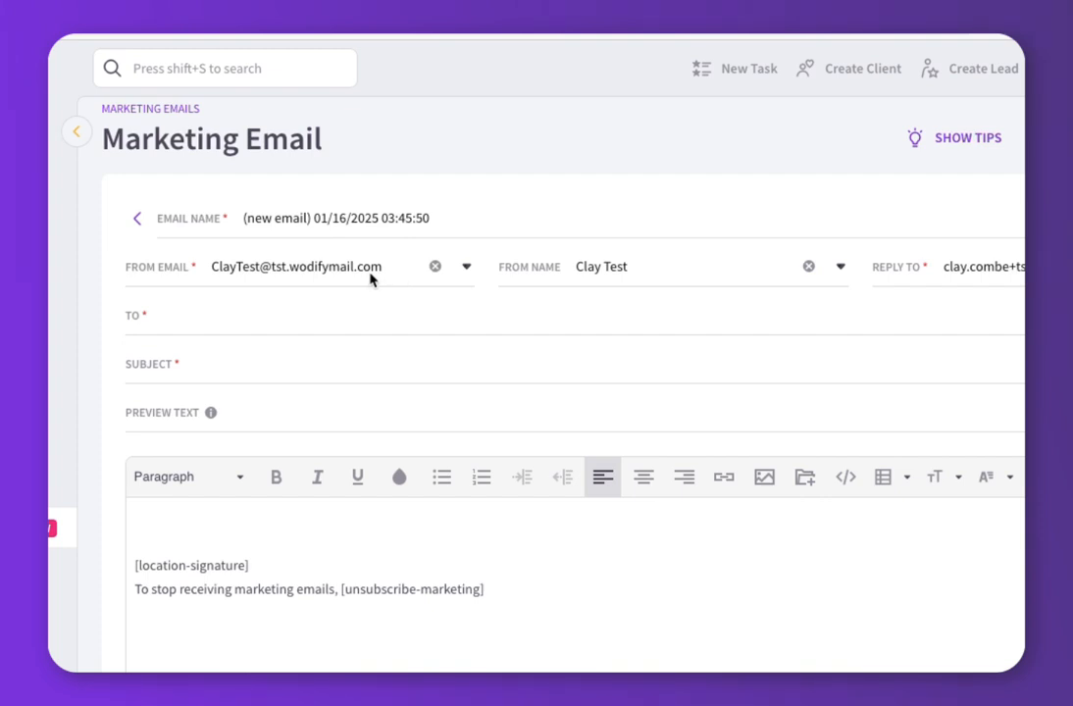
# Check the email's sender list, then view Communication Settings' Domains & Emails and the default sender.
pyautogui.click(351, 276)
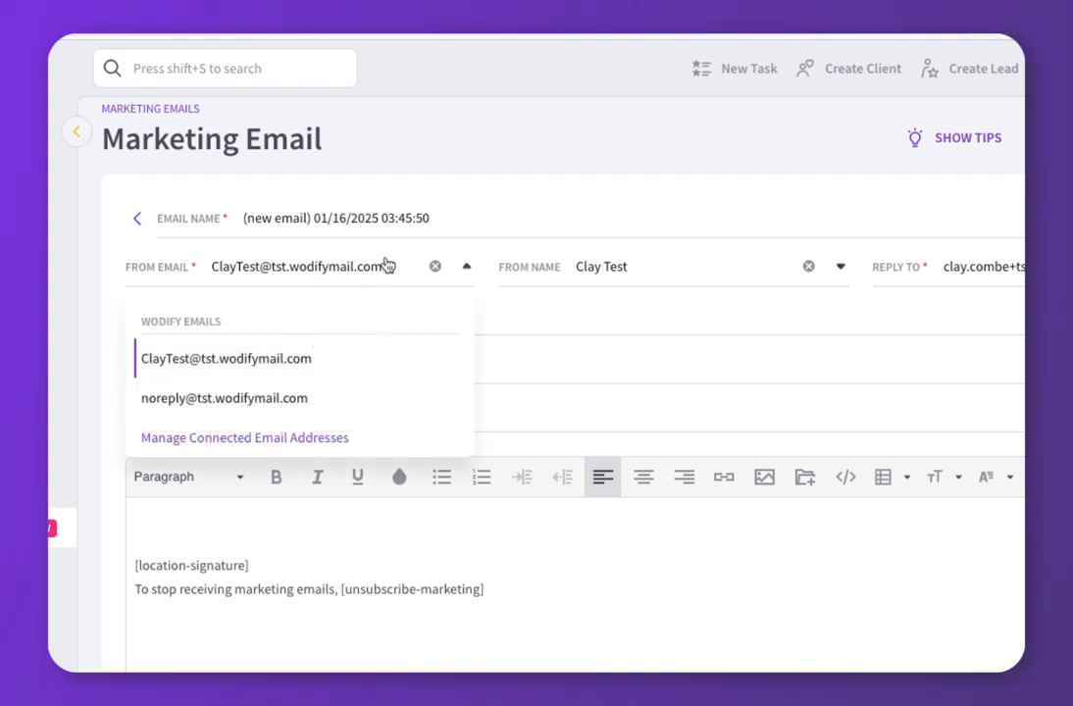
pyautogui.click(457, 147)
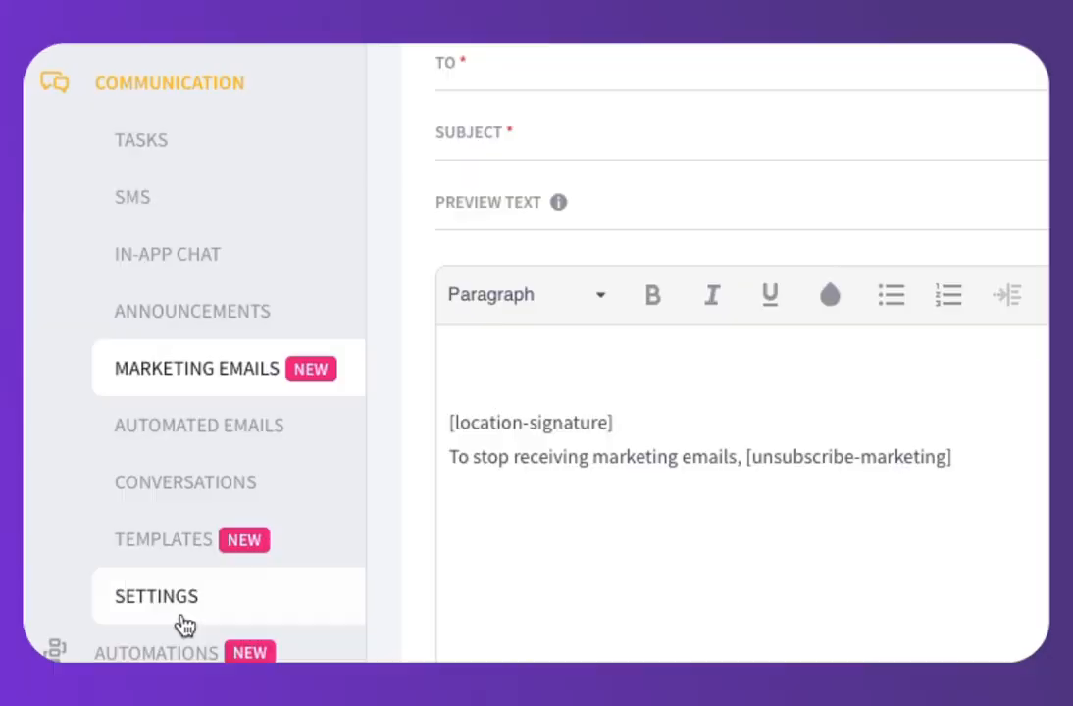
pyautogui.click(169, 601)
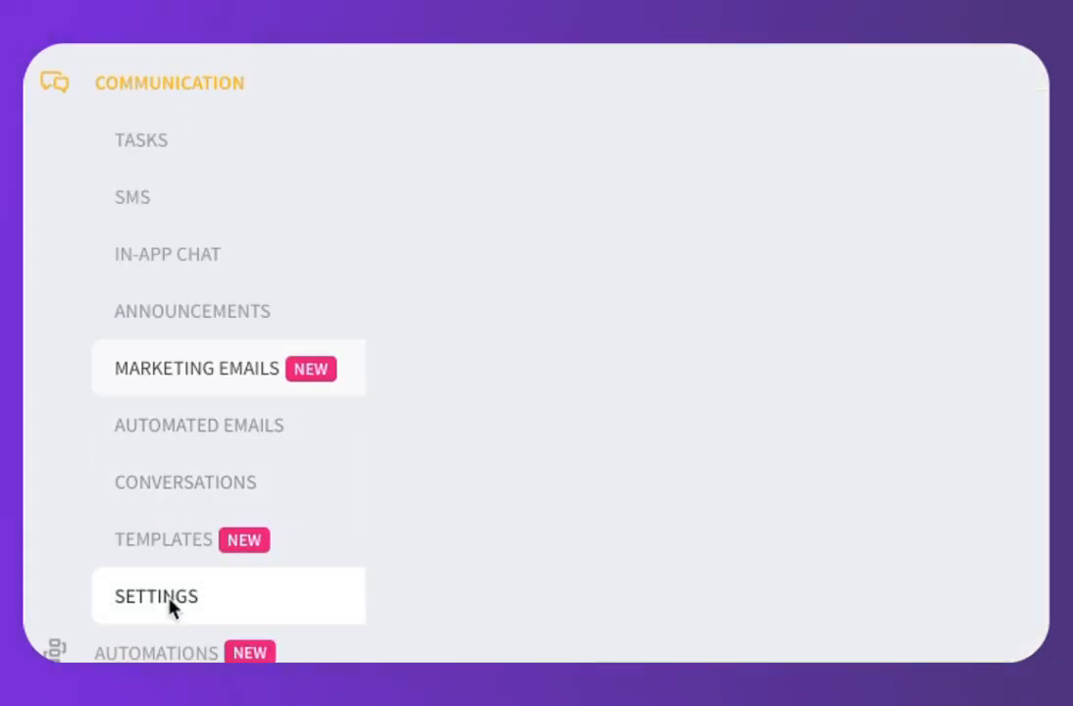
pyautogui.click(400, 171)
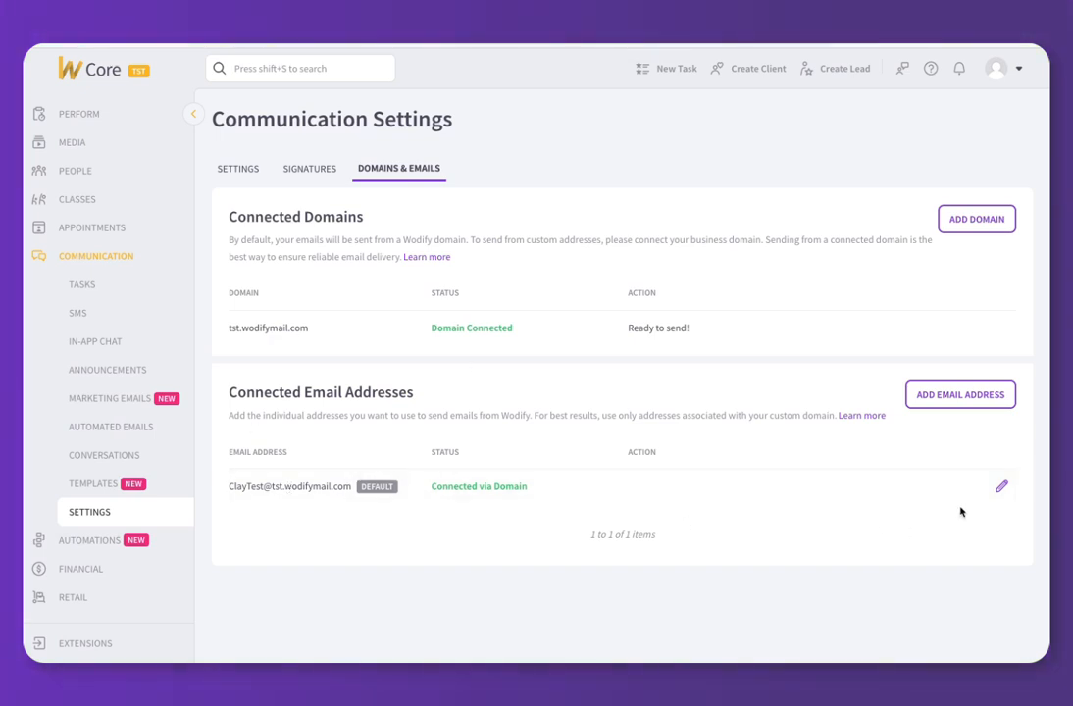
pyautogui.click(1001, 488)
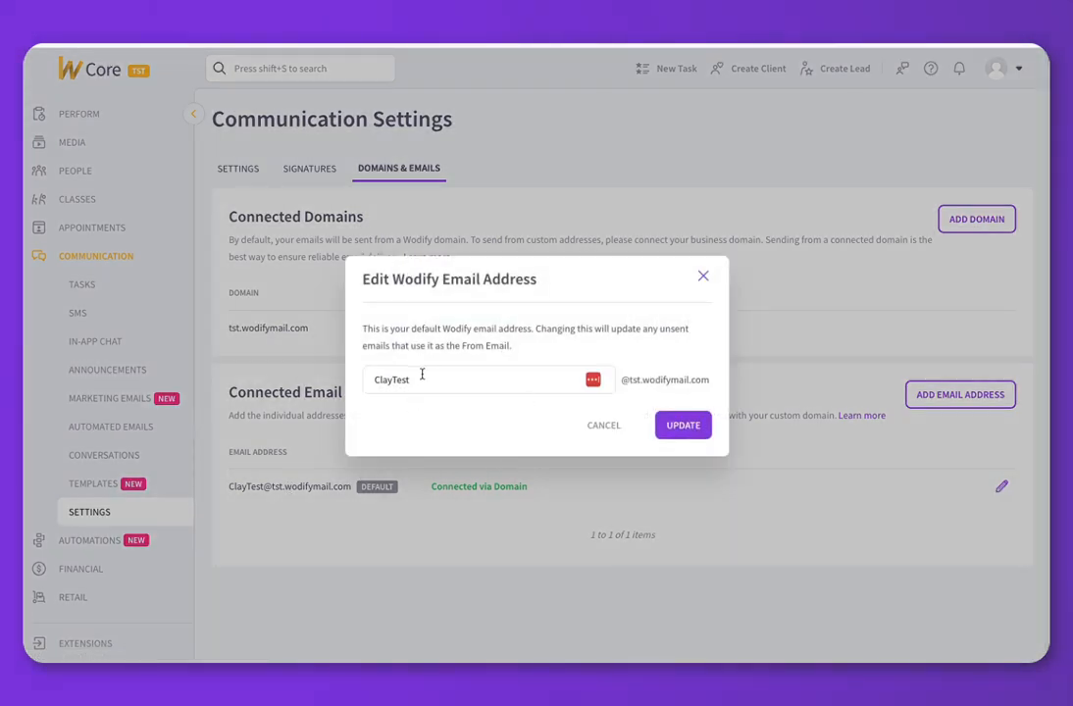
pyautogui.click(703, 276)
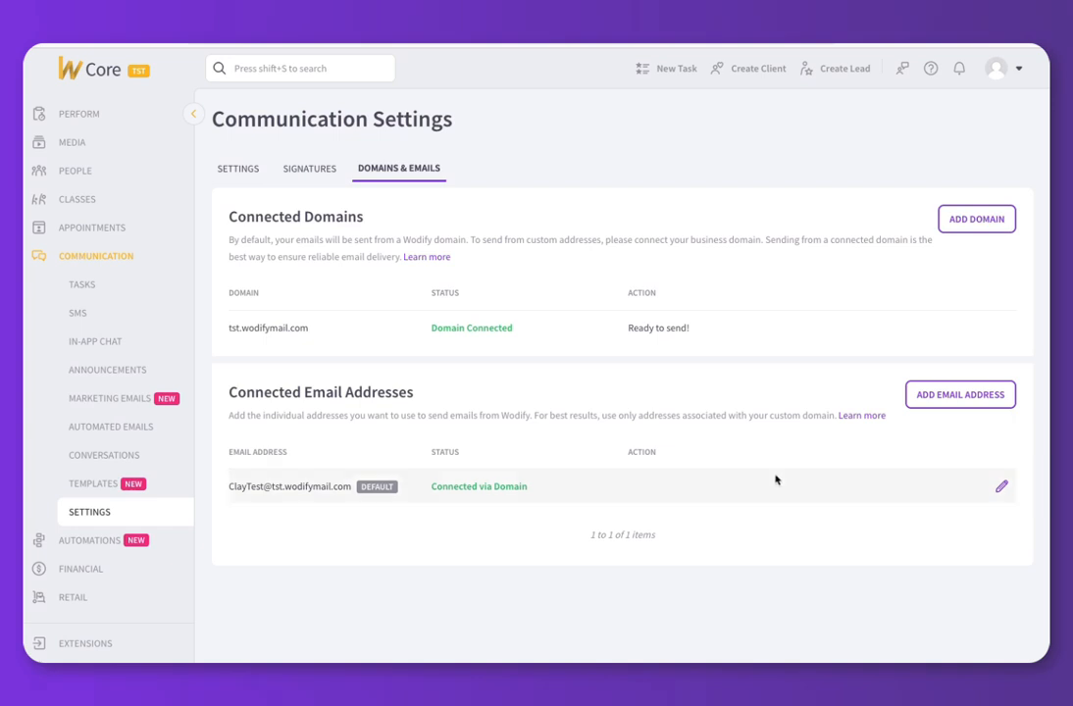
pyautogui.click(930, 395)
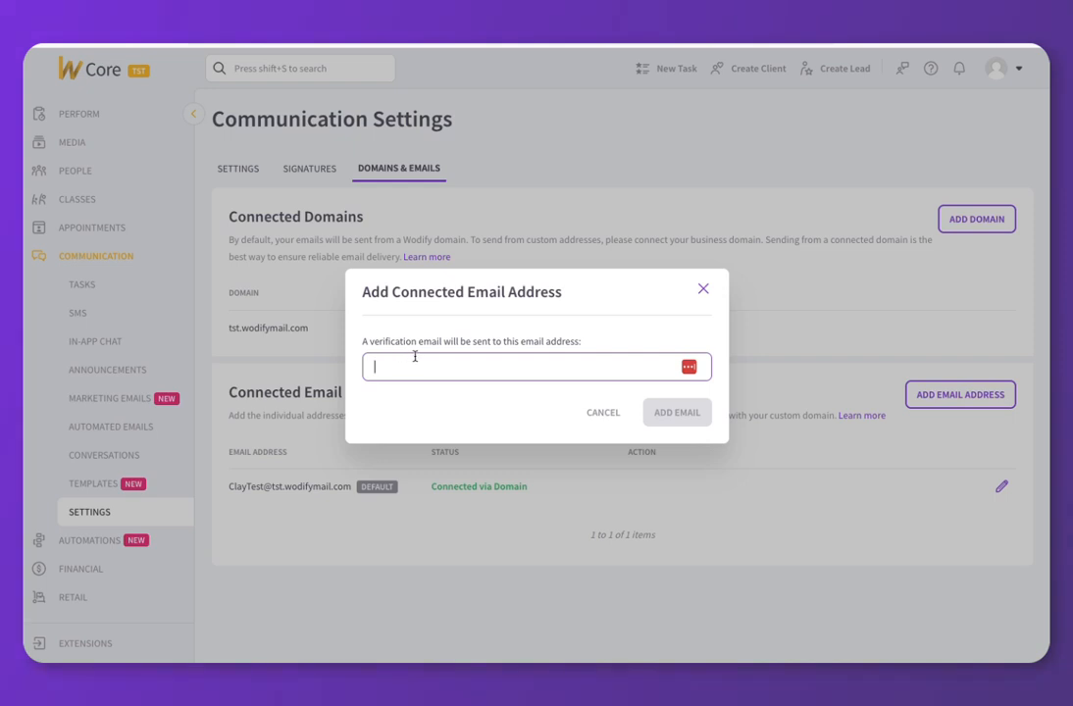
pyautogui.click(703, 291)
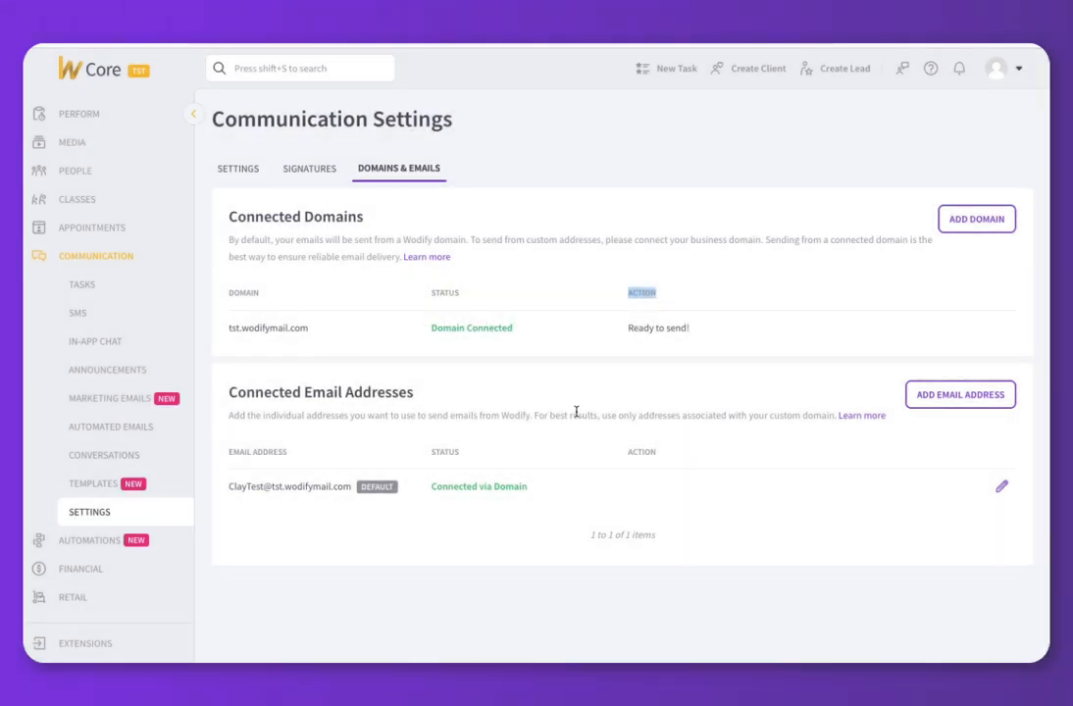
pyautogui.click(591, 384)
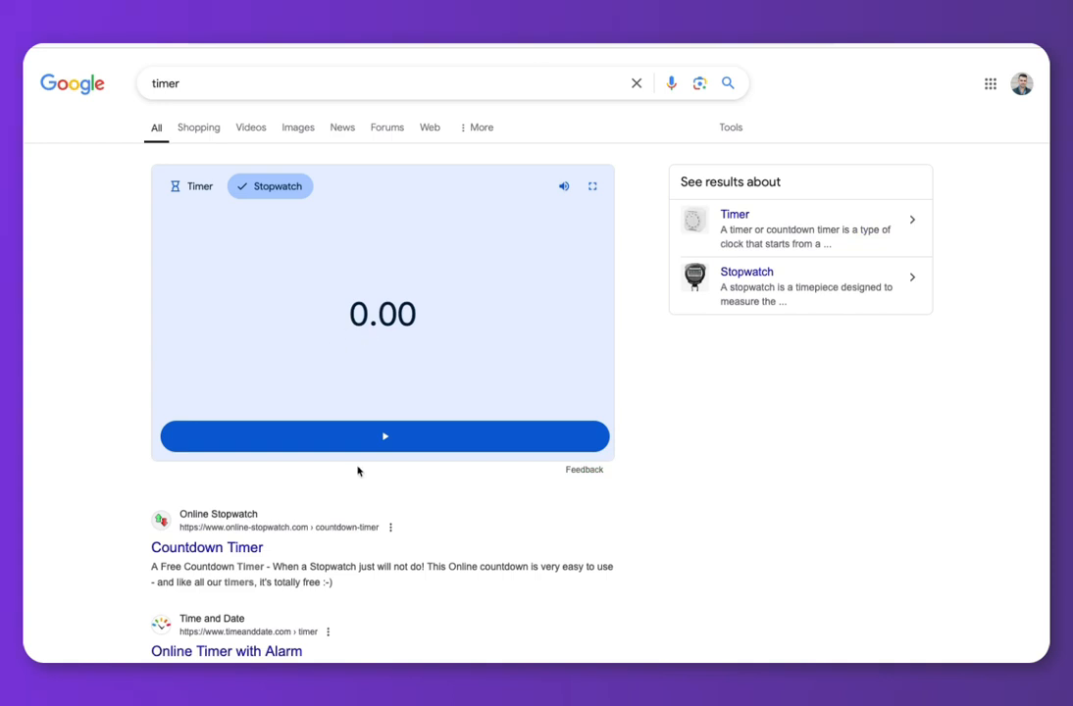
# Start the Google stopwatch running.
pyautogui.click(379, 438)
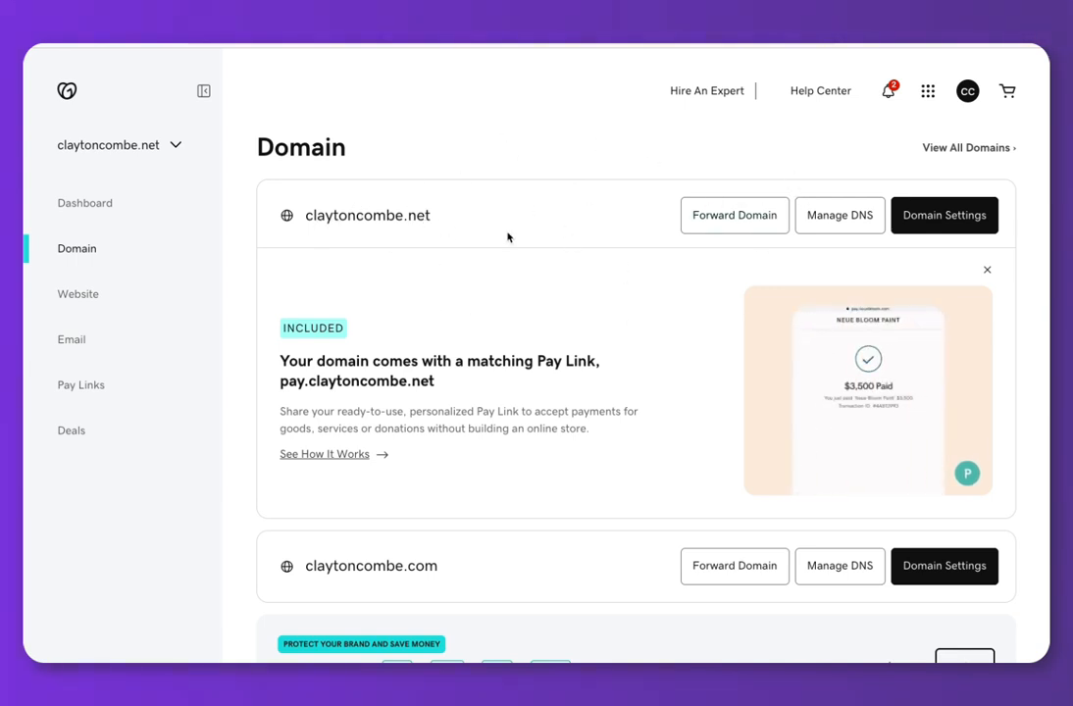
# Go to Manage DNS for the .net domain in the GoDaddy Domain list.
pyautogui.click(841, 220)
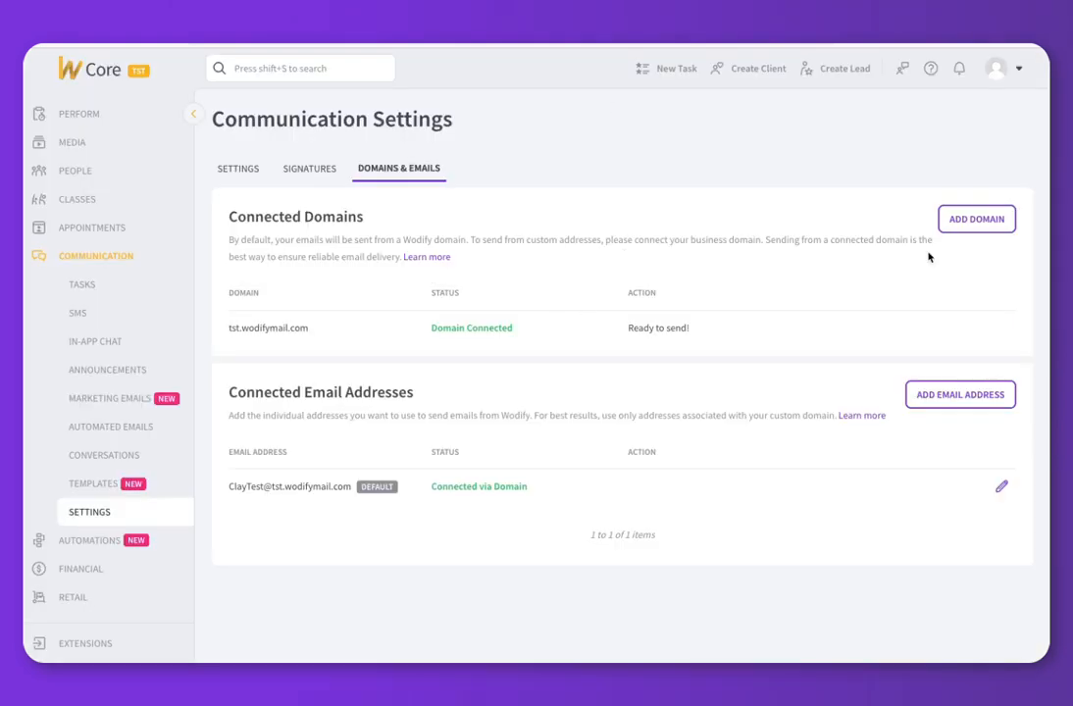
# Add the pasted .net business domain in Wodify, leaving it as Domain Pending.
pyautogui.click(976, 219)
pyautogui.write('claytoncombe.net')
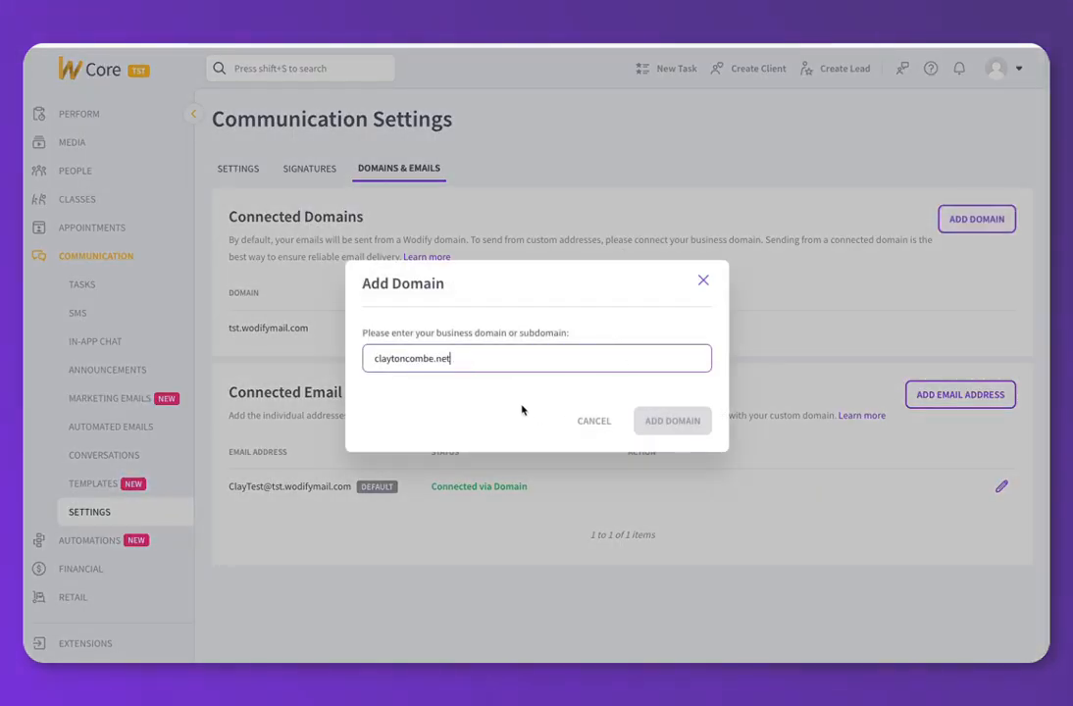
pyautogui.click(661, 427)
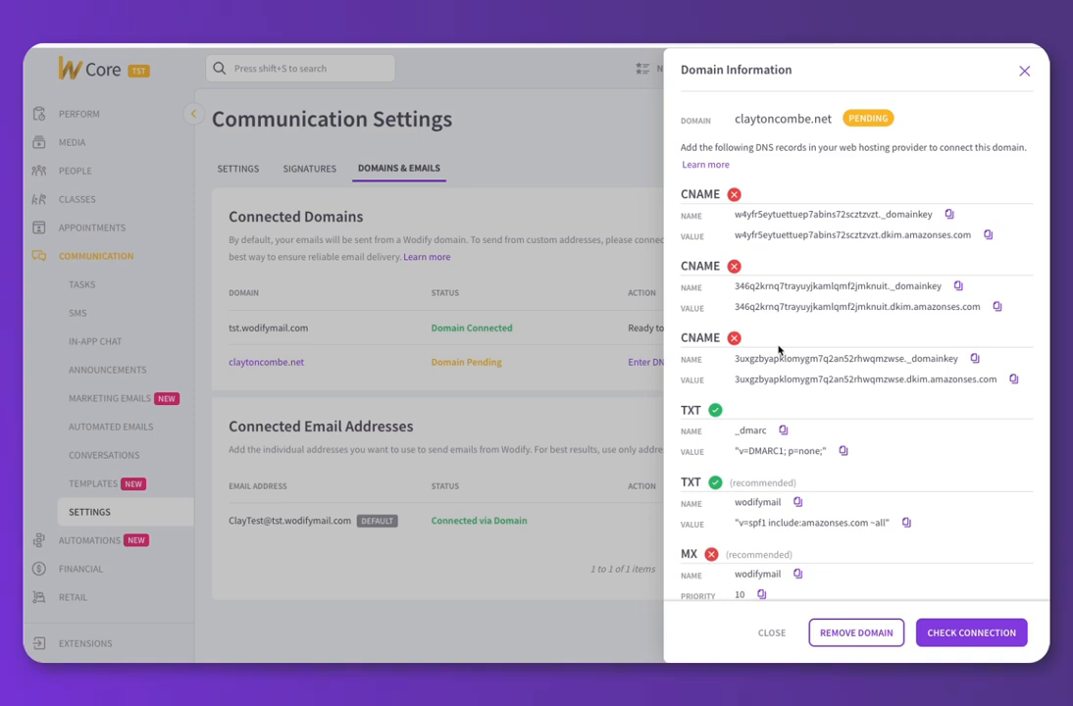
pyautogui.scroll(-1, 779, 351)
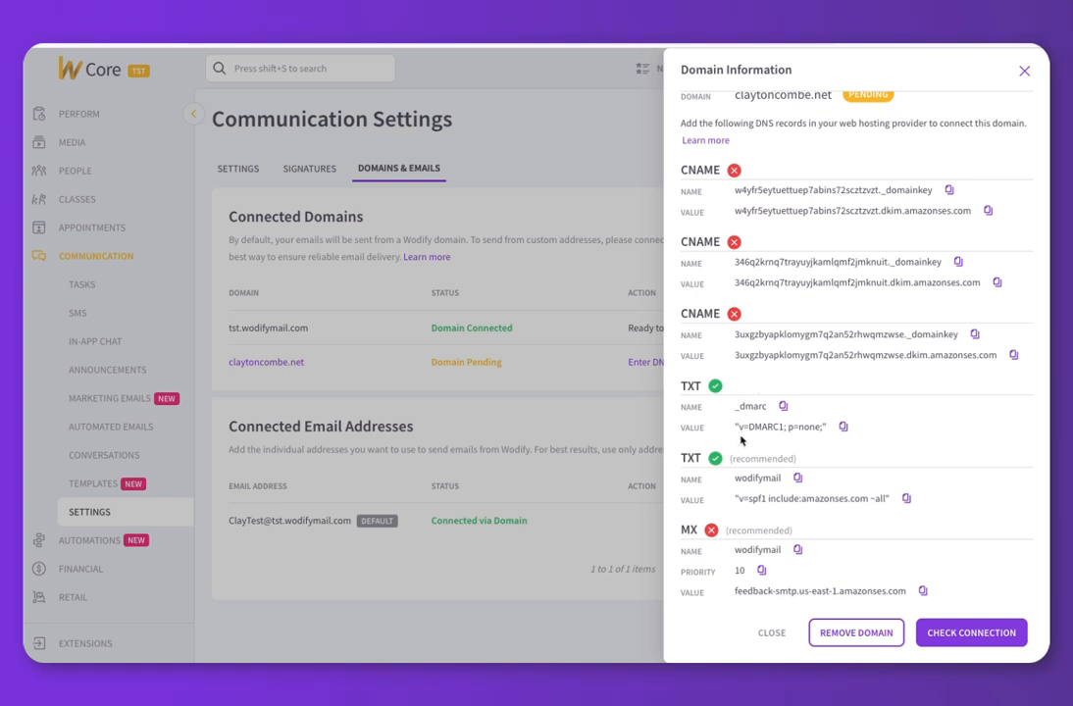
pyautogui.scroll(1, 740, 440)
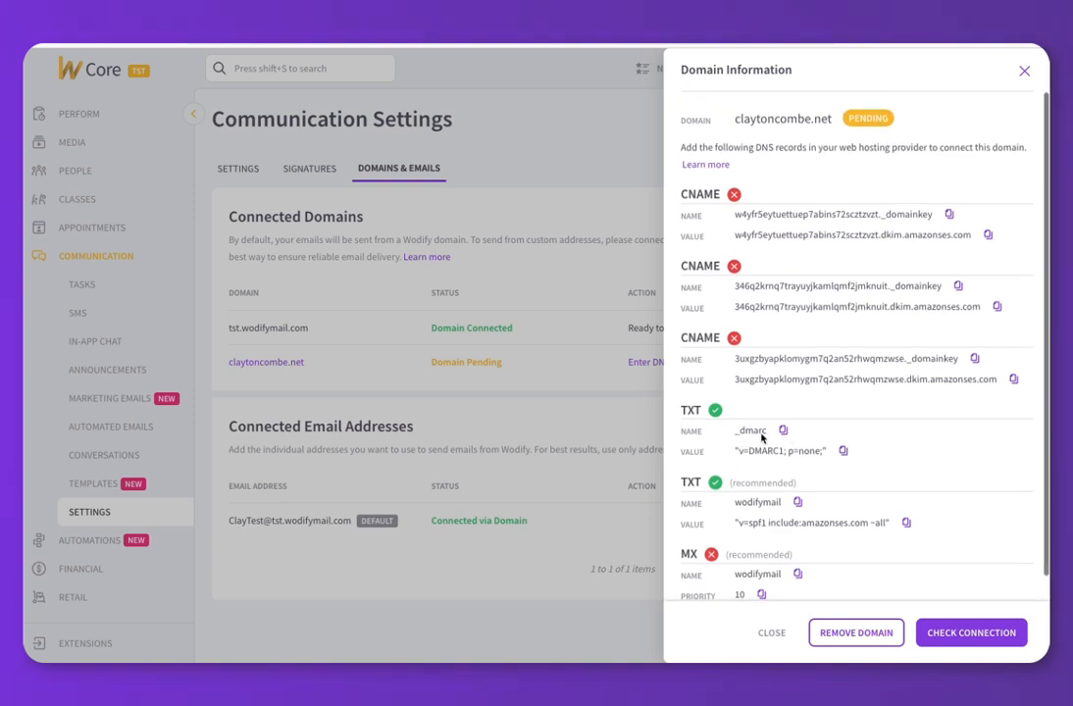
pyautogui.scroll(-1, 769, 439)
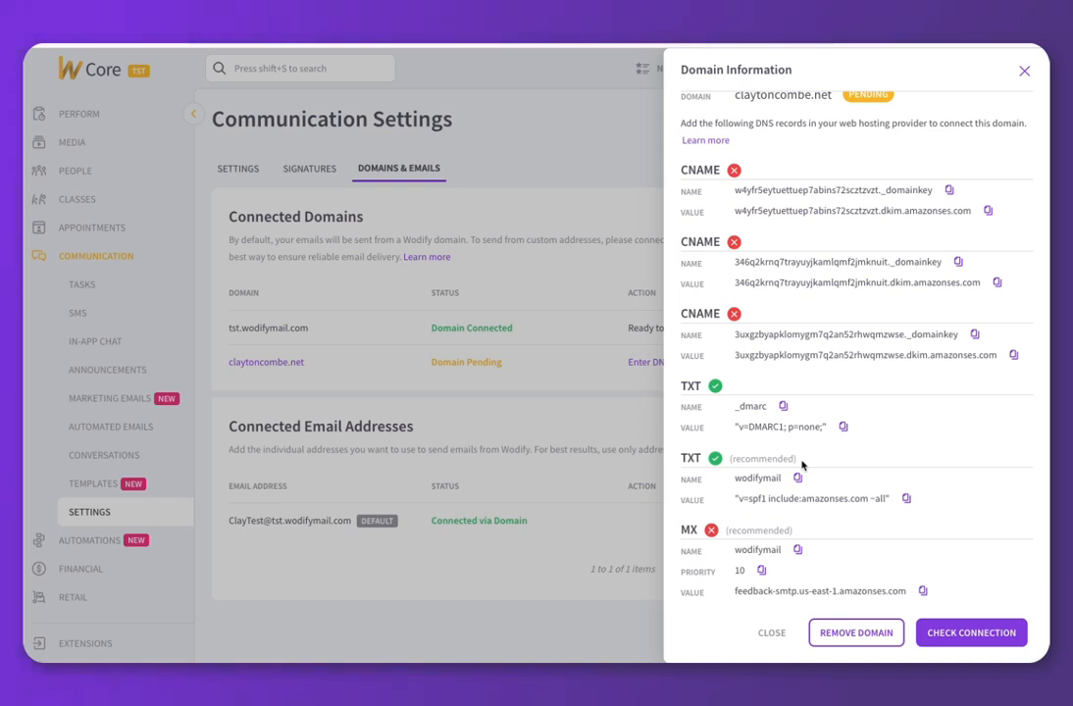
pyautogui.scroll(1, 802, 463)
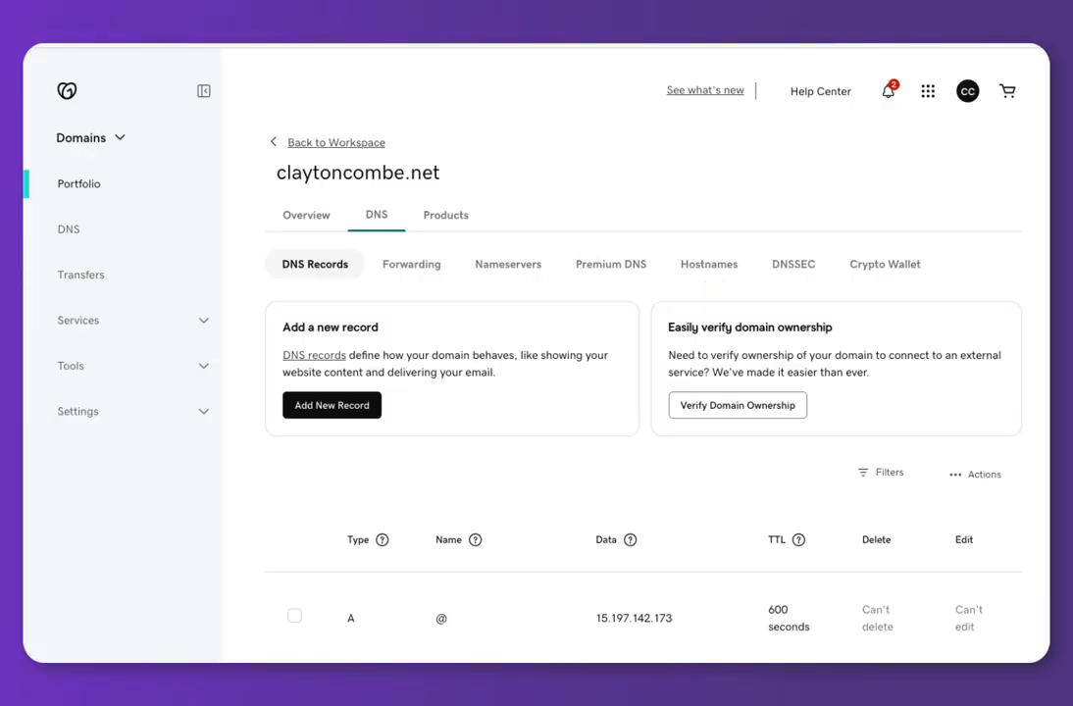
# Add three new CNAME record rows in GoDaddy's DNS records.
pyautogui.click(350, 403)
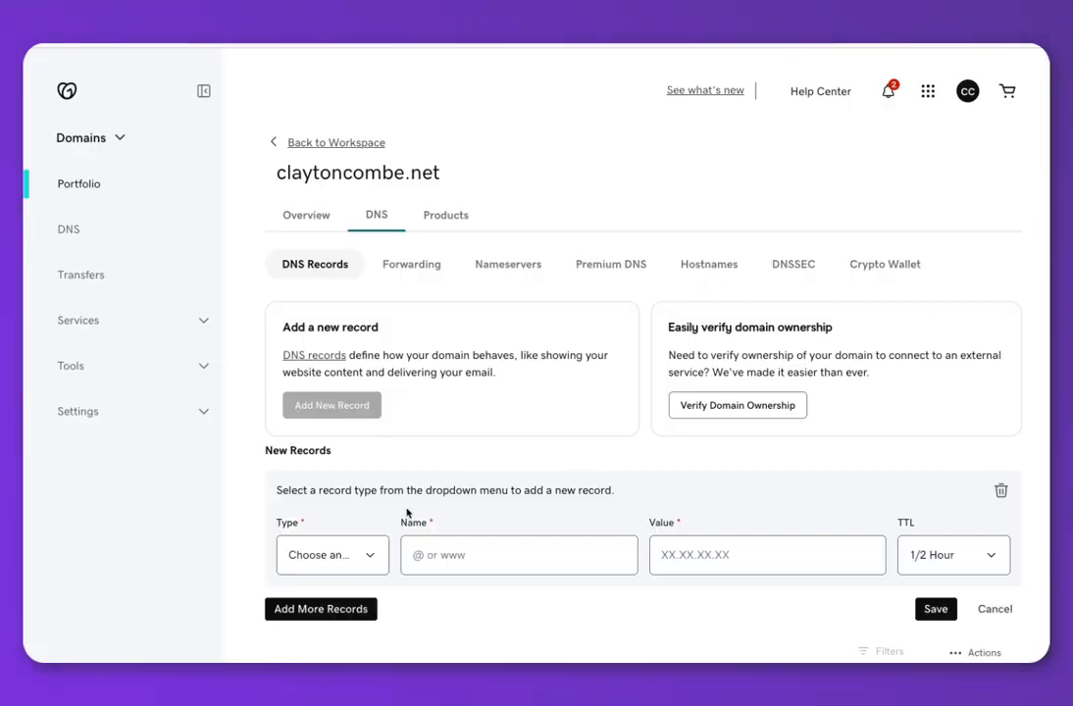
pyautogui.click(344, 559)
pyautogui.click(316, 412)
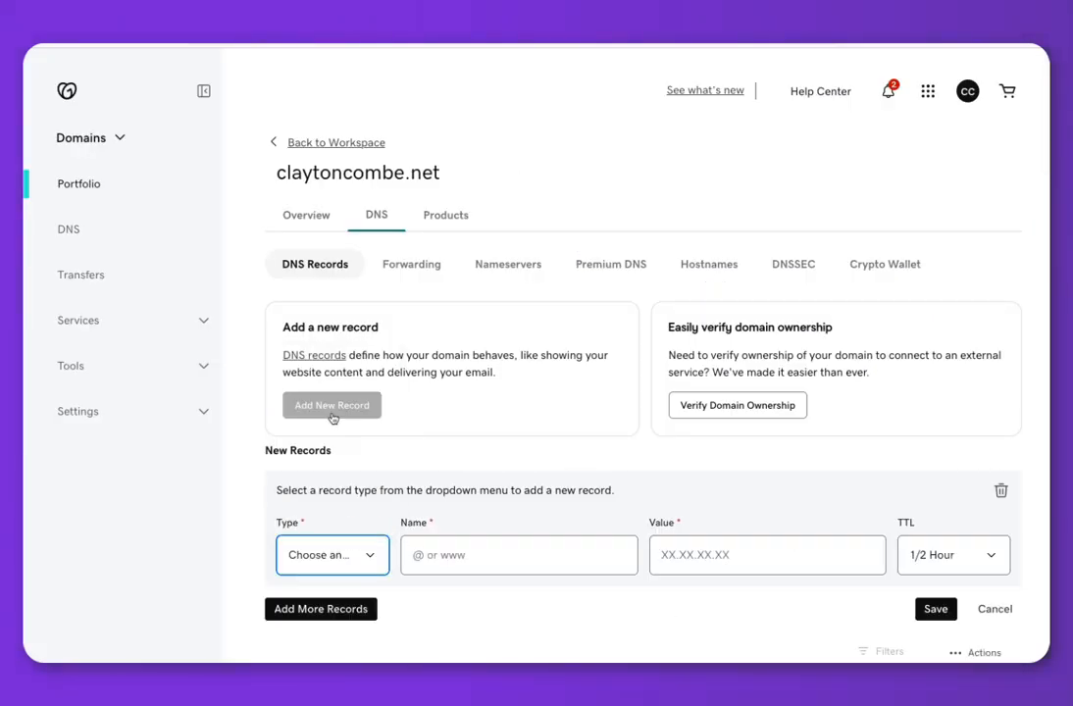
pyautogui.scroll(-3, 363, 382)
pyautogui.click(334, 360)
pyautogui.click(343, 433)
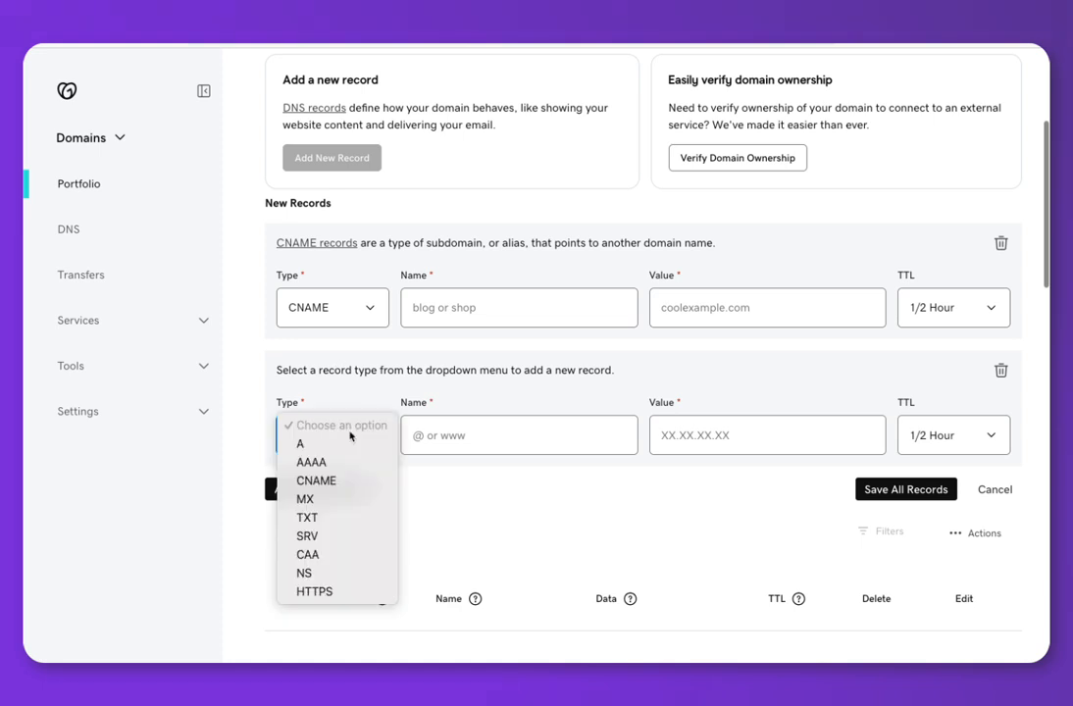
pyautogui.click(349, 480)
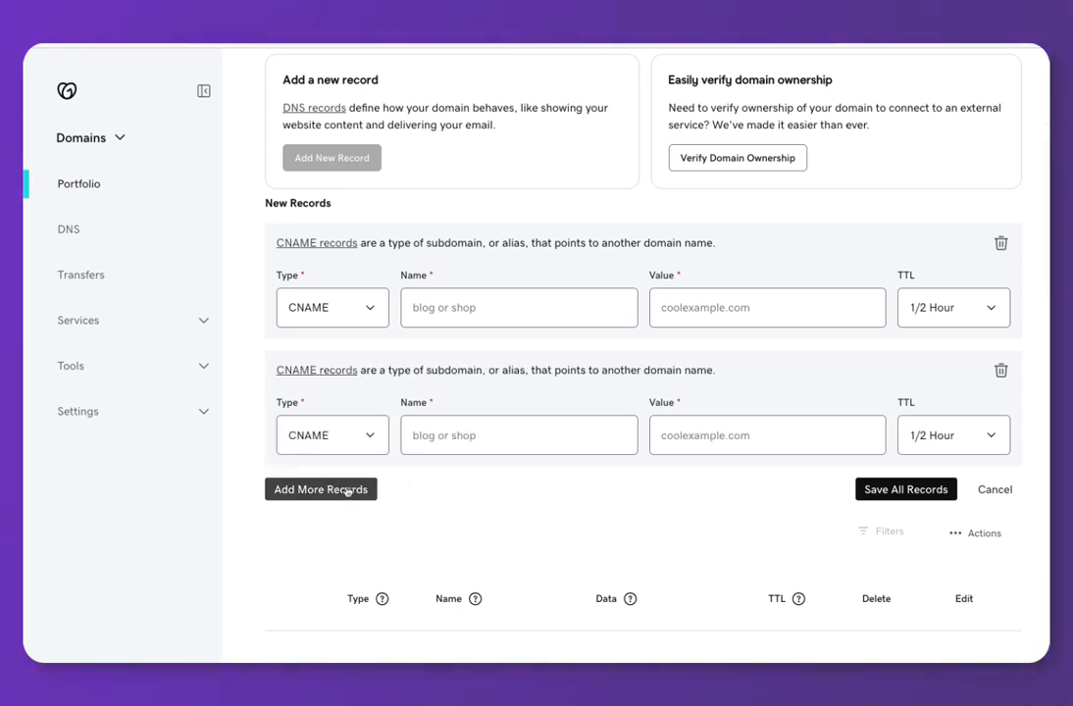
pyautogui.click(347, 490)
pyautogui.scroll(-1, 555, 500)
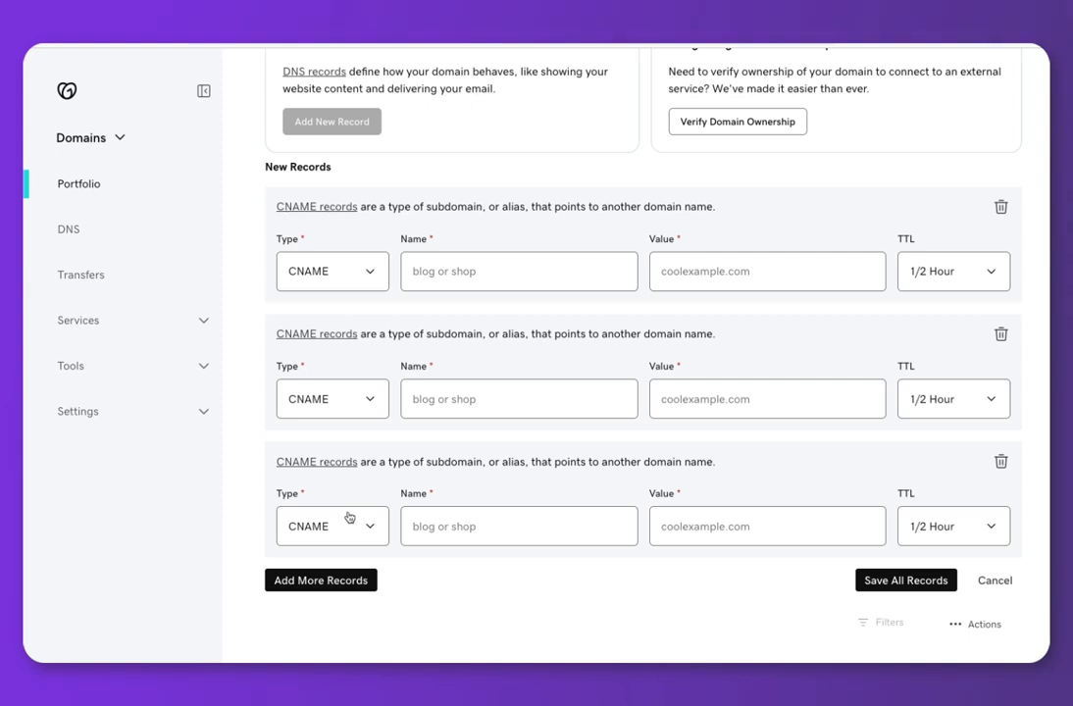
# Add a fourth record row and set its type to MX.
pyautogui.click(350, 579)
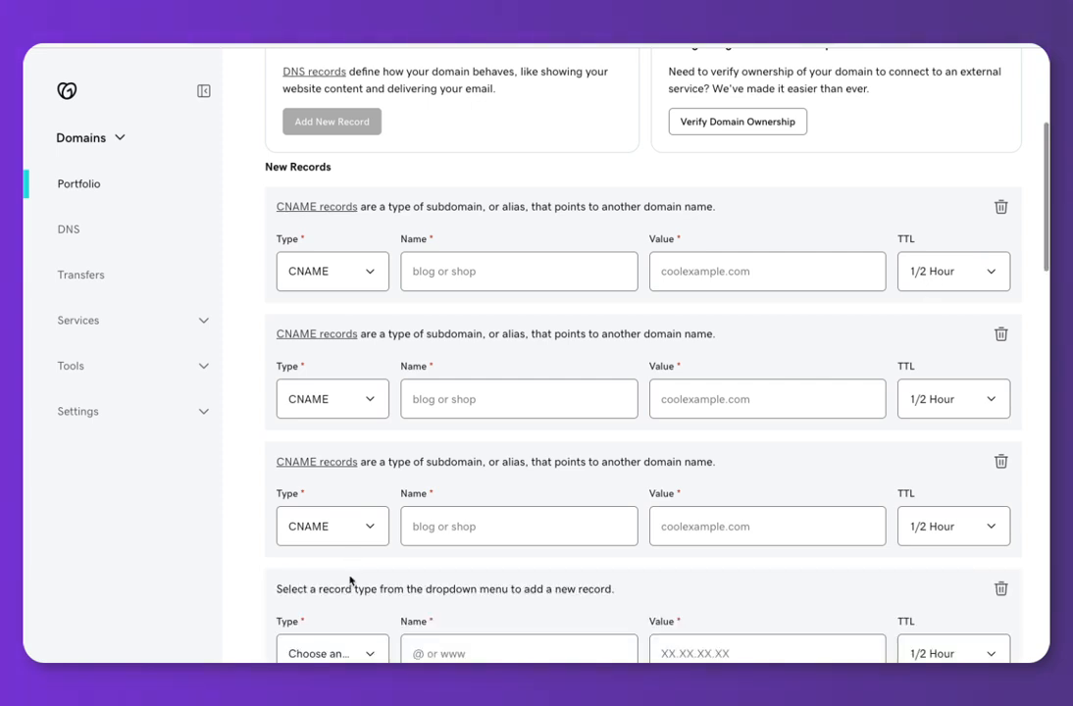
pyautogui.scroll(-2, 351, 583)
pyautogui.click(352, 589)
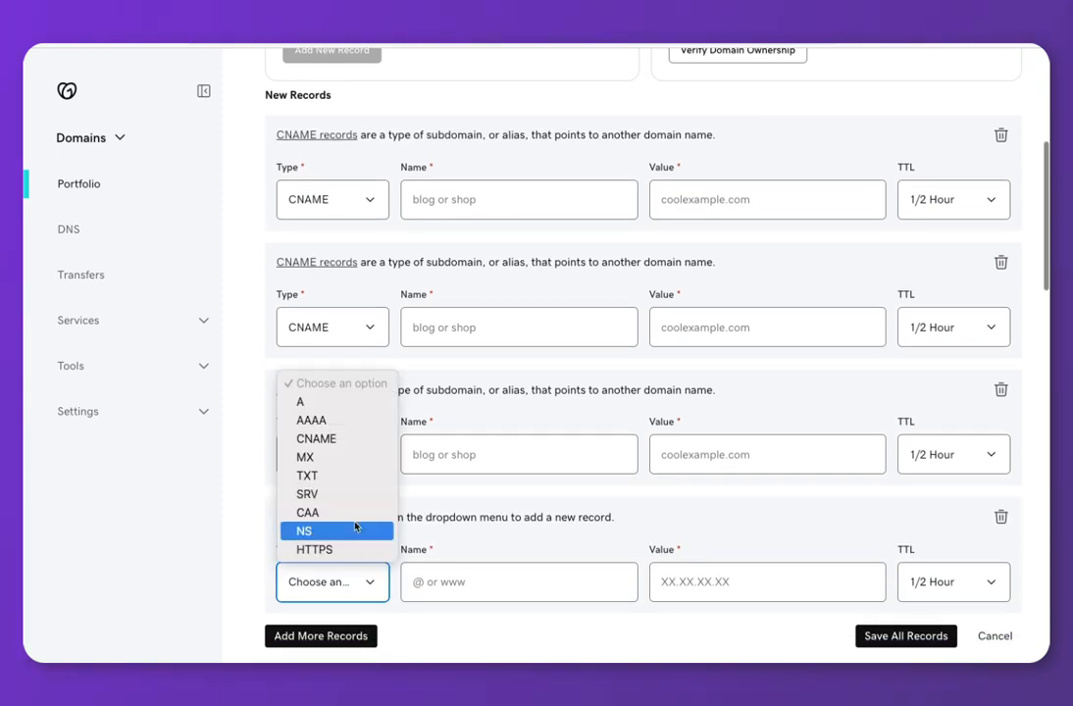
pyautogui.click(337, 457)
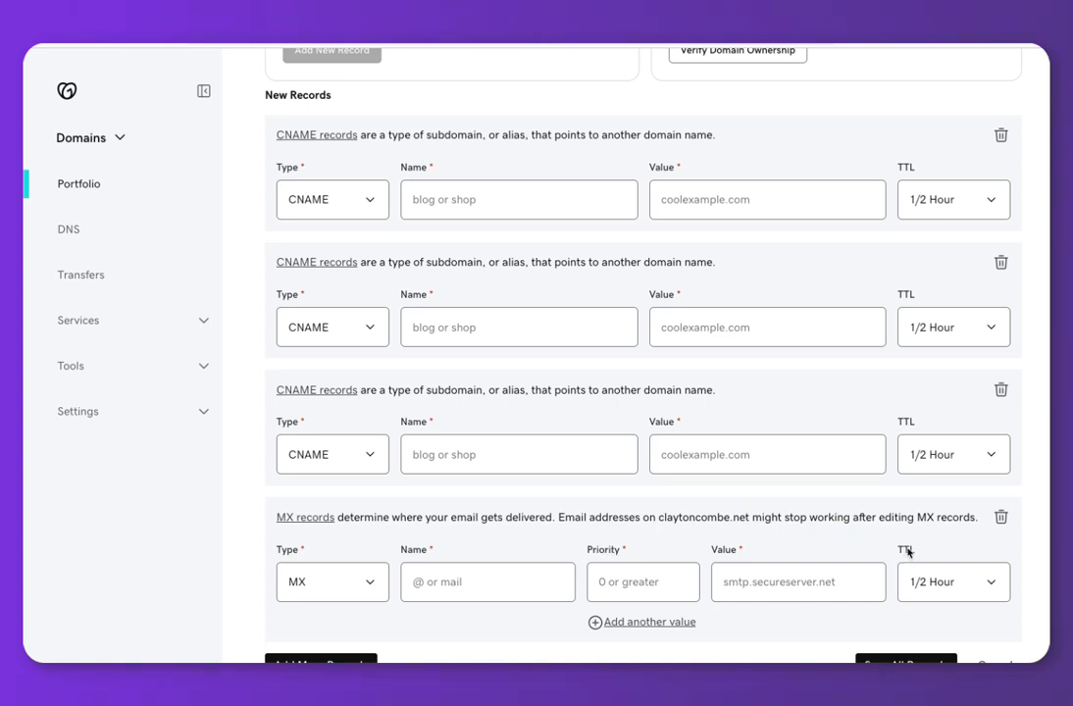
pyautogui.scroll(-1, 907, 553)
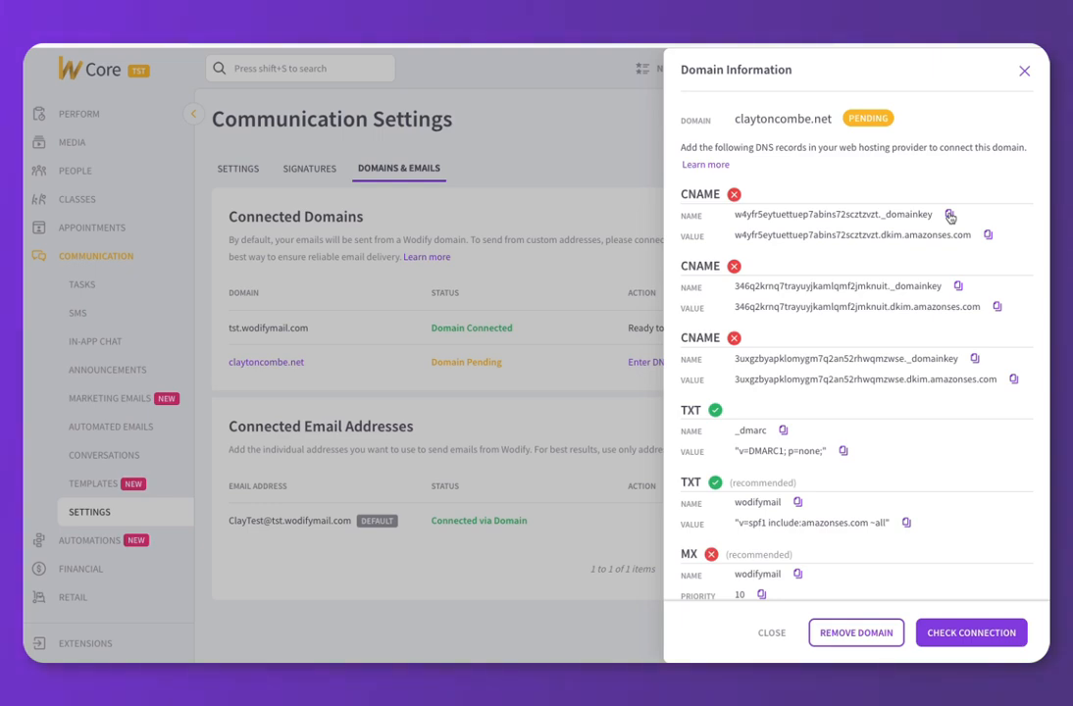
# Copy Wodify's CNAME host names and values into GoDaddy's CNAME Name and Value fields.
pyautogui.click(950, 215)
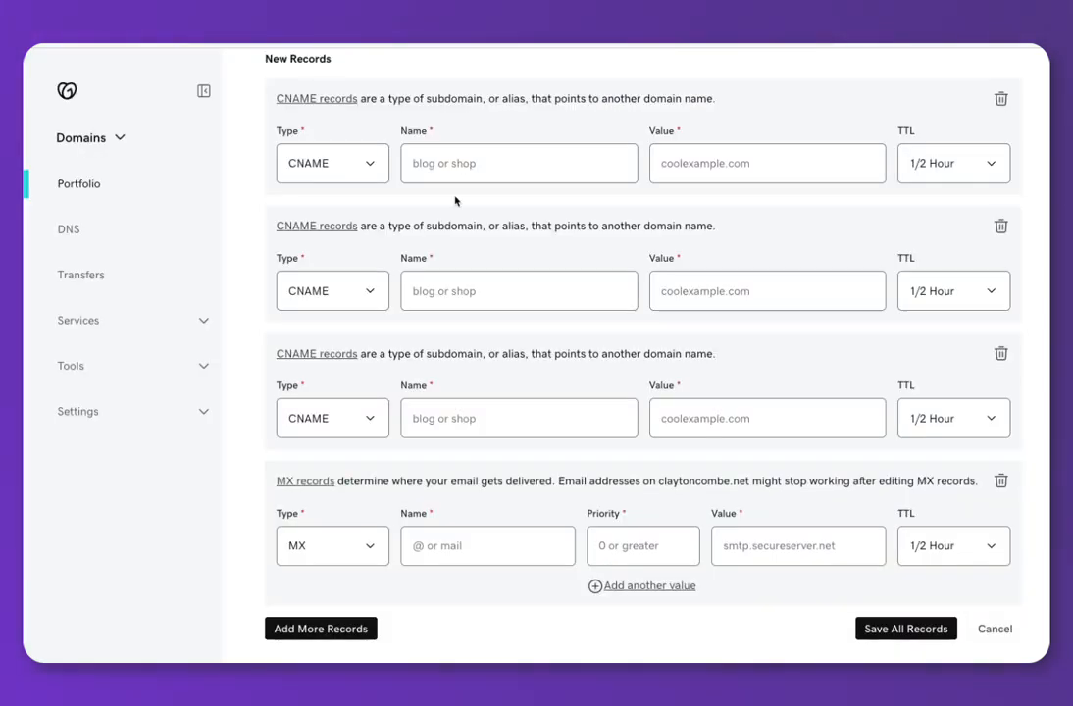
pyautogui.click(432, 163)
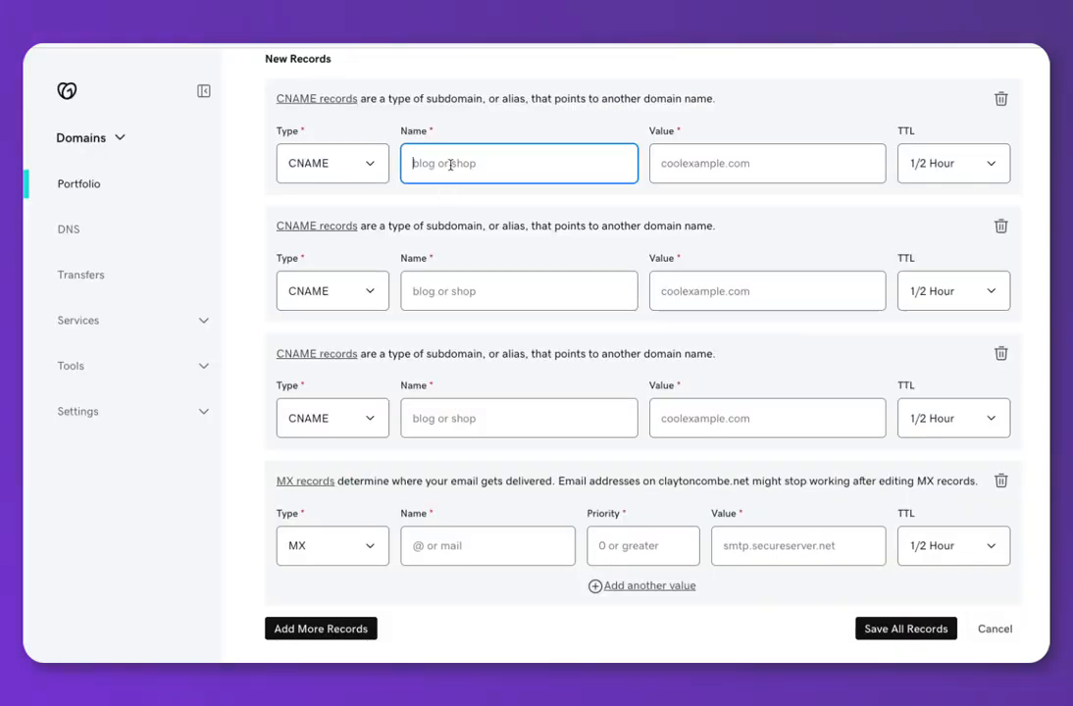
pyautogui.hotkey('ctrl', 'v')
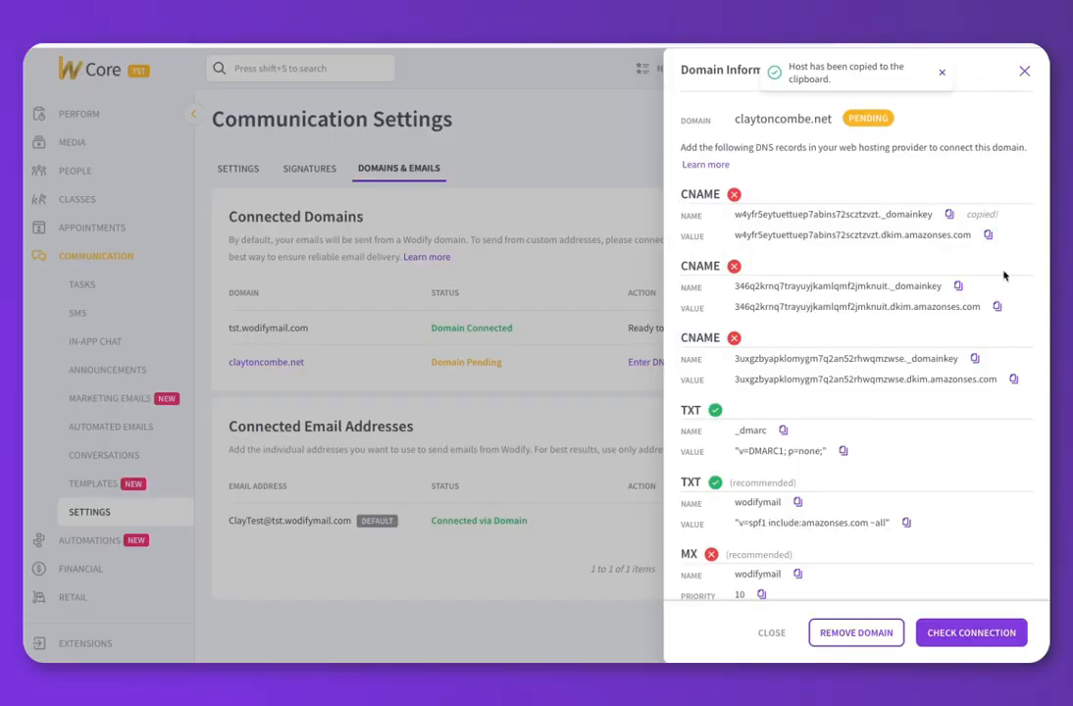
pyautogui.click(987, 234)
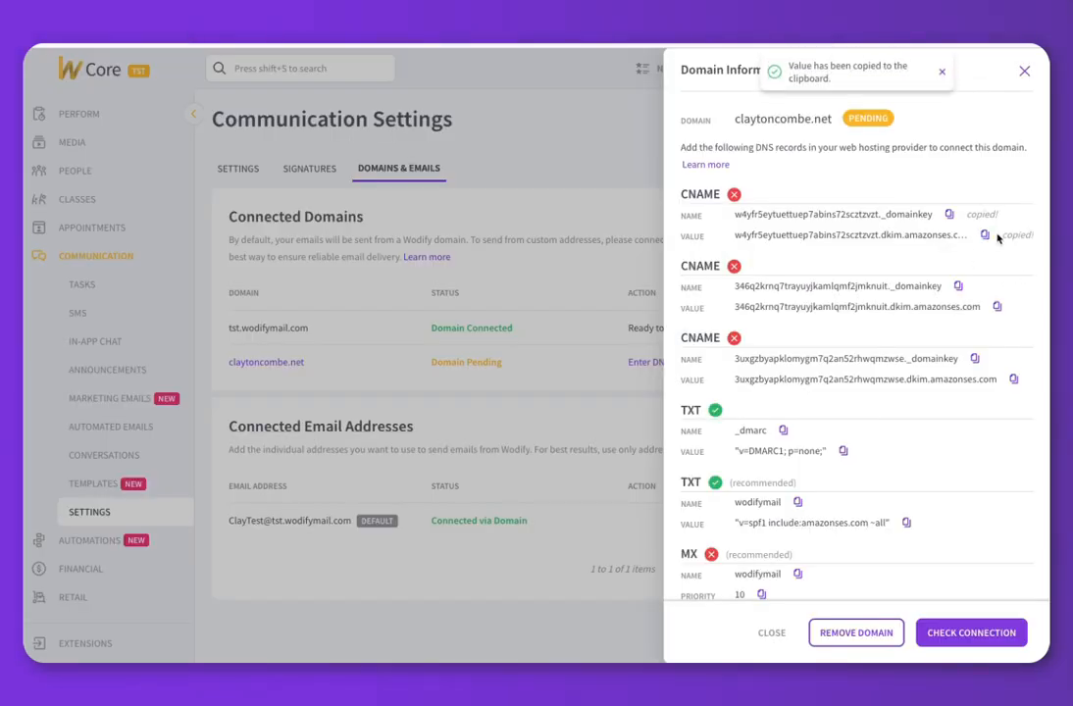
pyautogui.click(681, 166)
pyautogui.hotkey('ctrl', 'v')
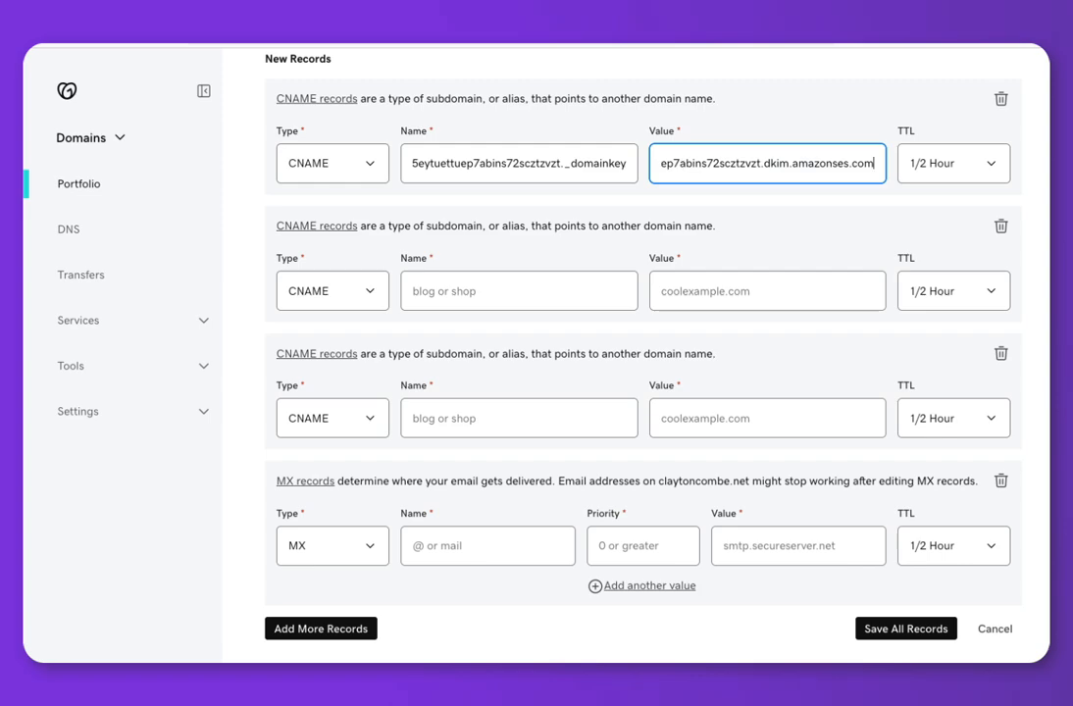
pyautogui.click(958, 285)
pyautogui.click(517, 291)
pyautogui.hotkey('ctrl', 'v')
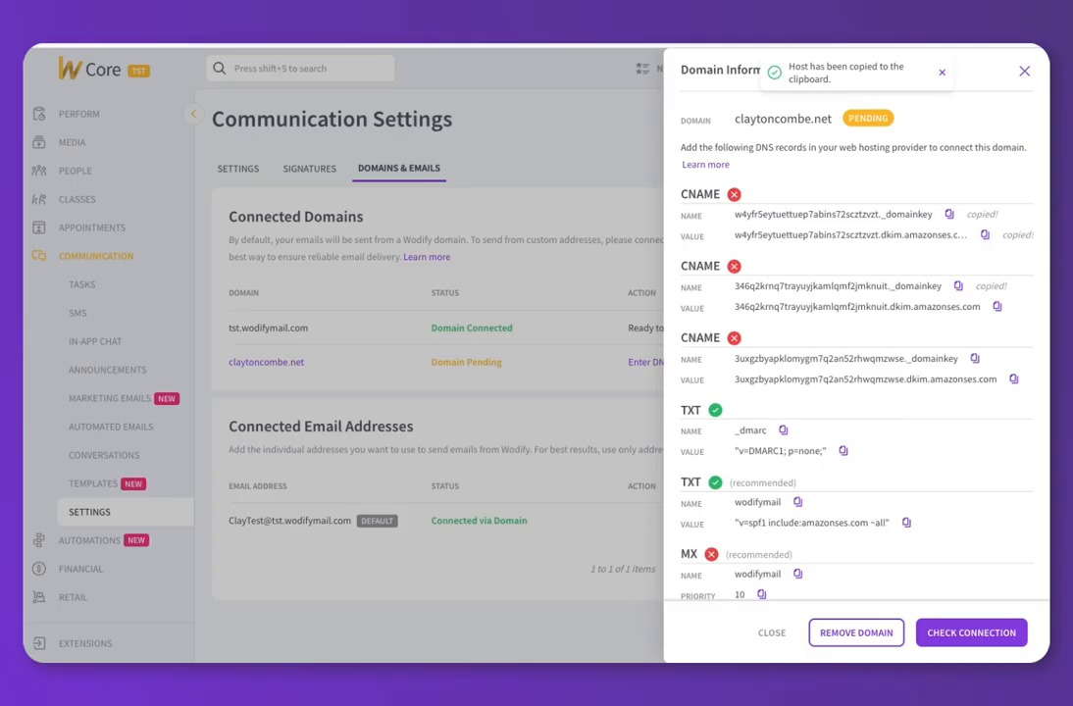
pyautogui.click(997, 306)
pyautogui.click(974, 359)
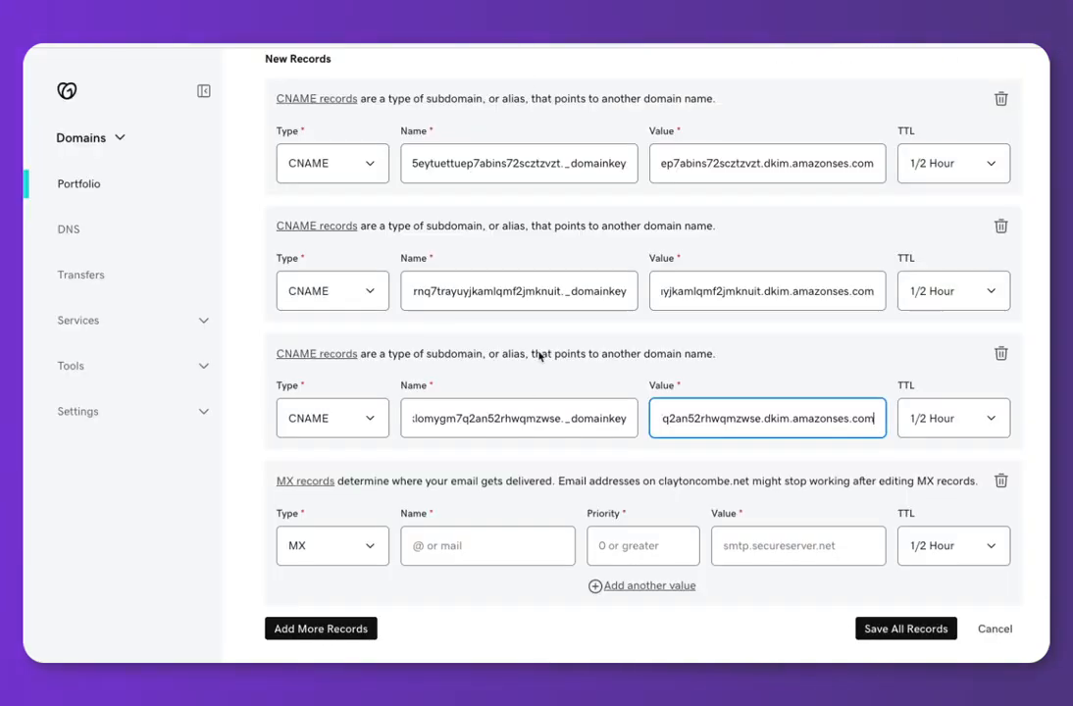
# Fill the MX record with name wodifymail, priority 10 and the feedback-smtp value, then save all records.
pyautogui.click(455, 545)
pyautogui.hotkey('ctrl', 'v')
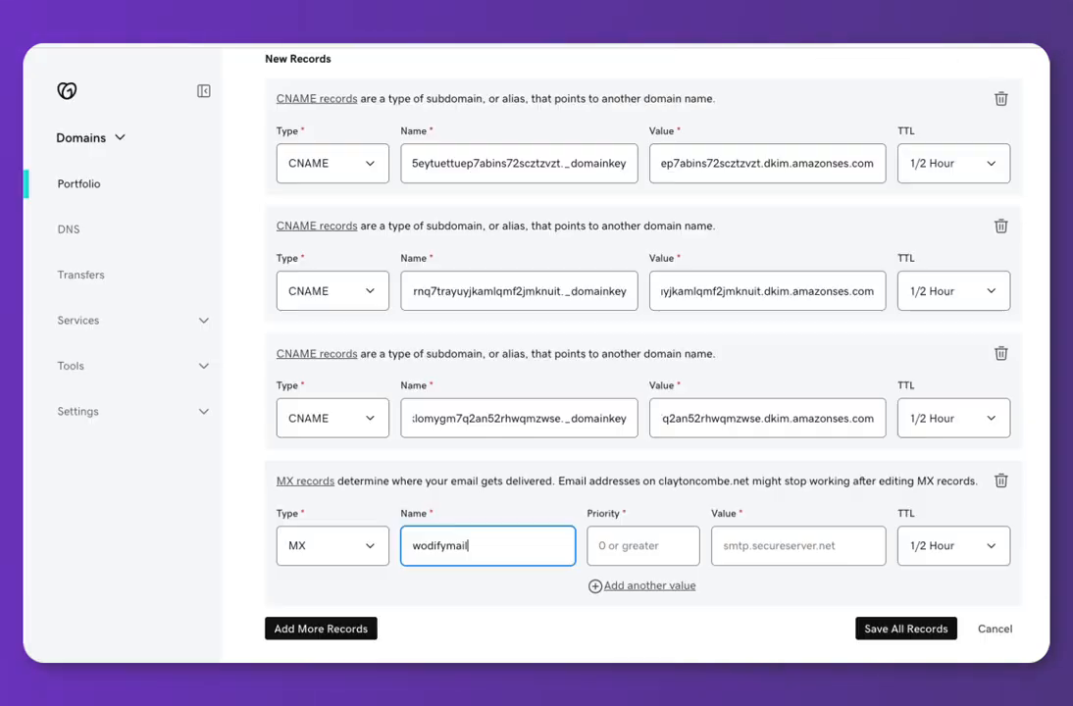
pyautogui.click(675, 547)
pyautogui.write('10')
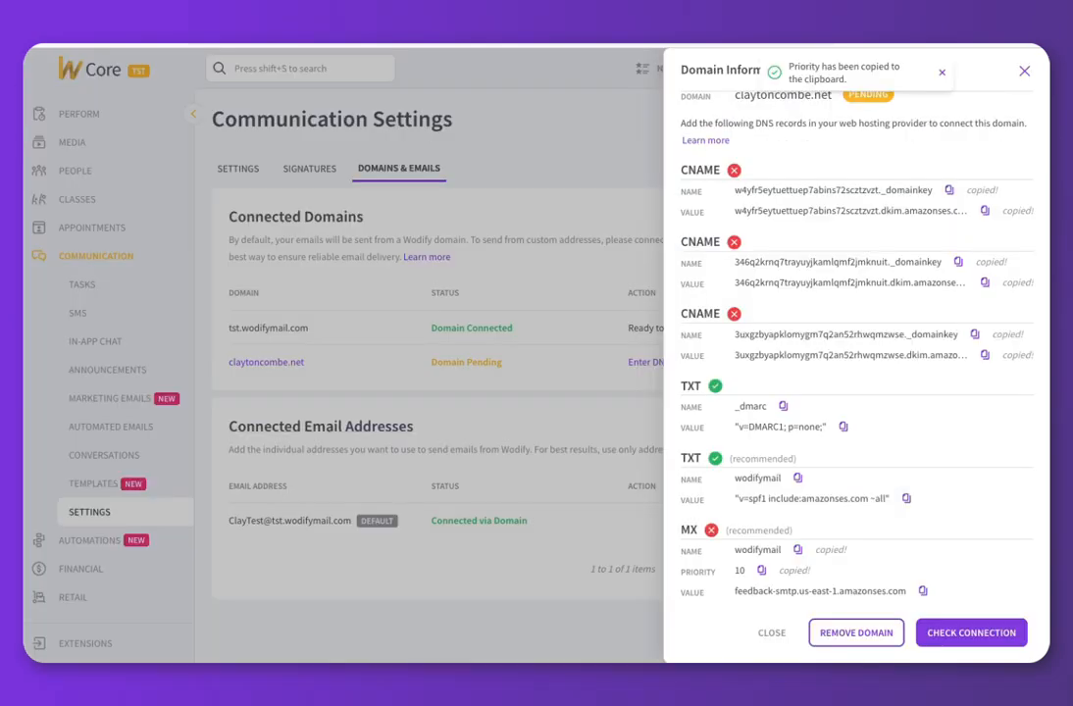
pyautogui.click(921, 591)
pyautogui.press('Tab')
pyautogui.hotkey('ctrl', 'v')
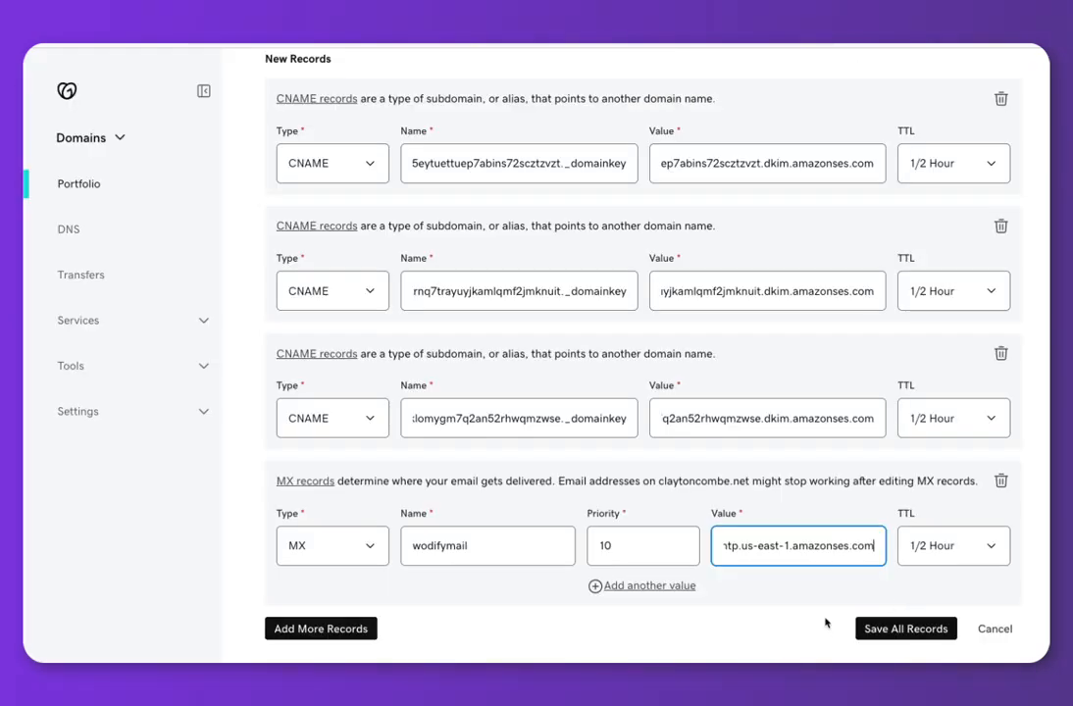
pyautogui.click(919, 630)
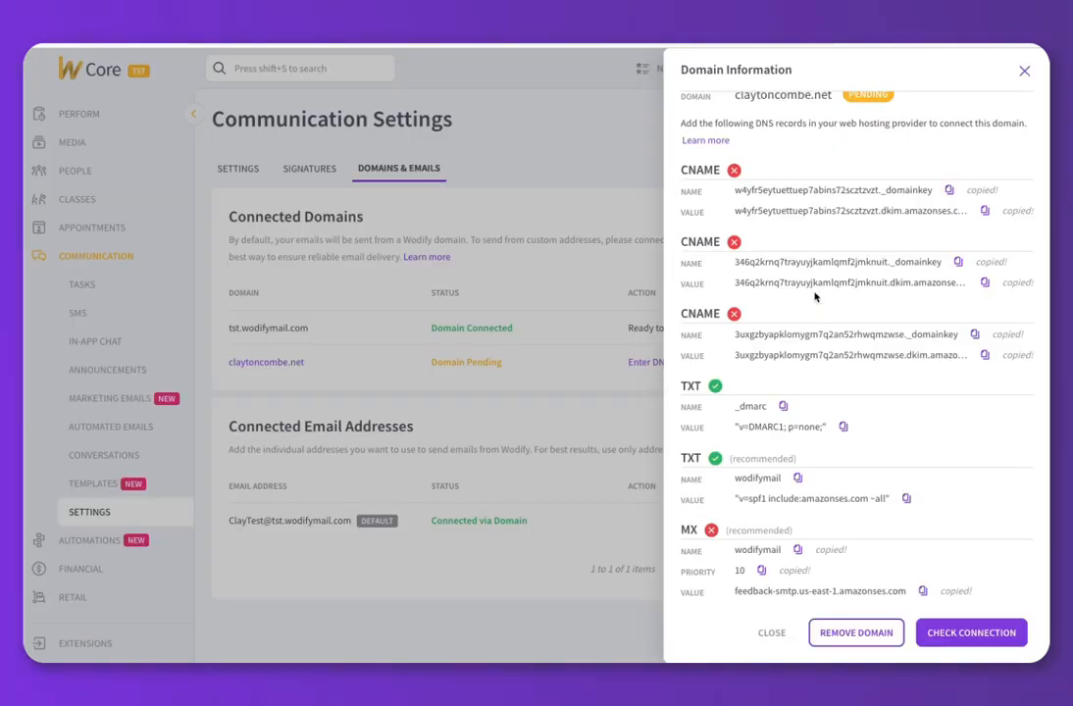
# Recheck the .net domain's connection until it shows Domain Connected, then close its details.
pyautogui.scroll(1, 814, 296)
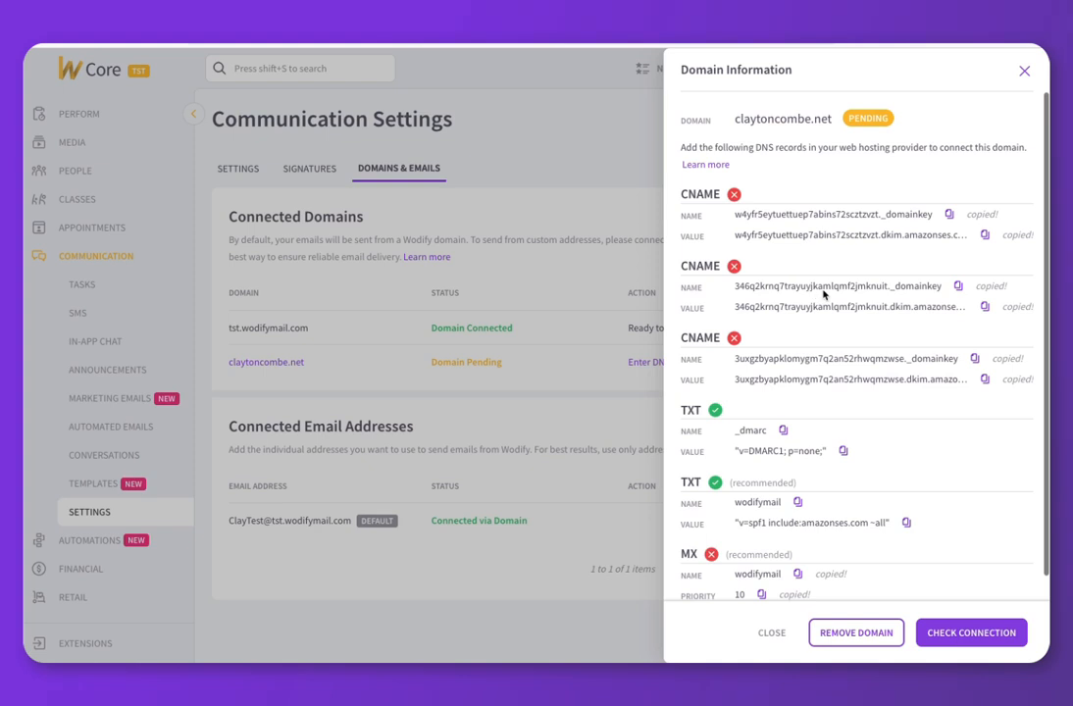
pyautogui.click(971, 635)
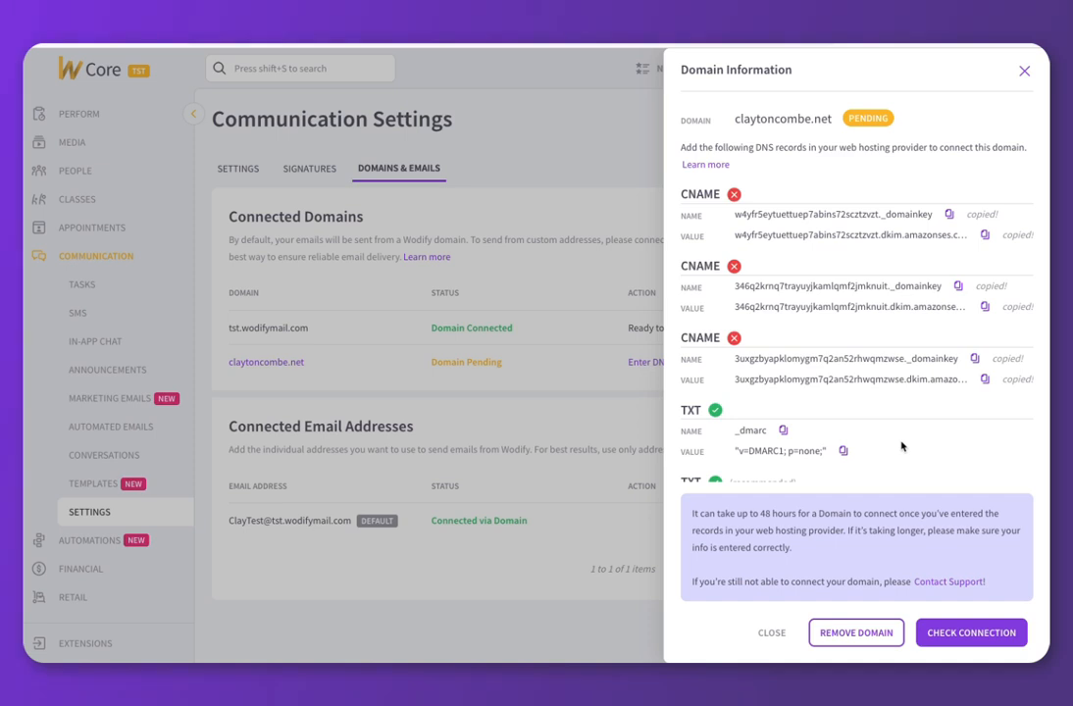
pyautogui.click(971, 633)
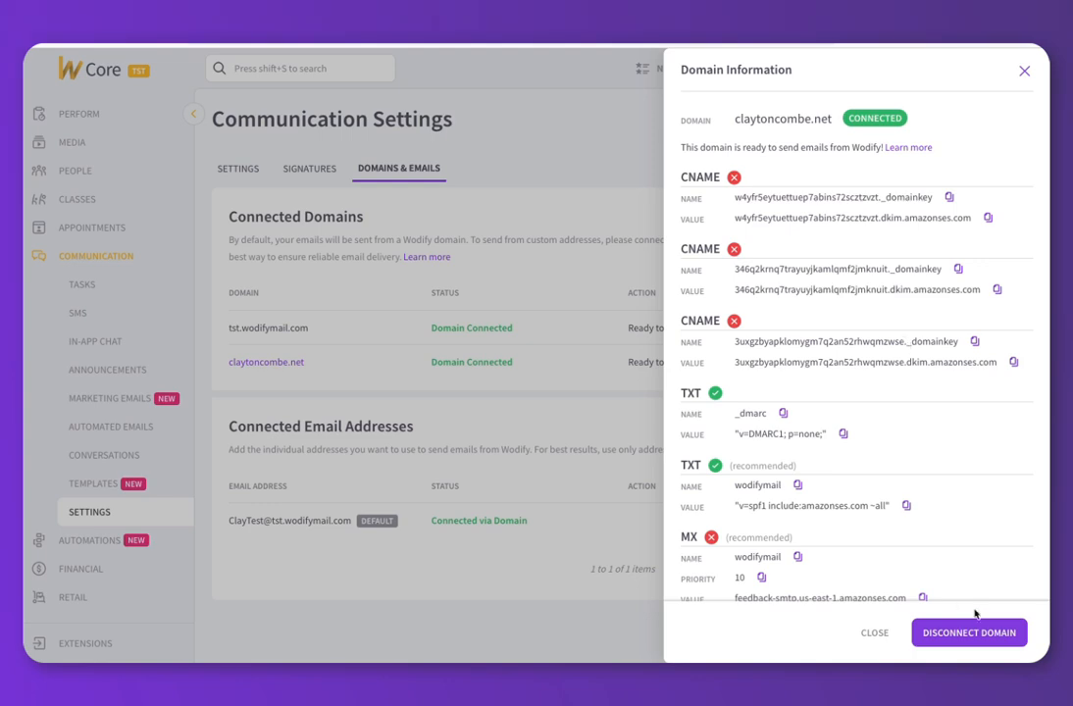
pyautogui.click(522, 130)
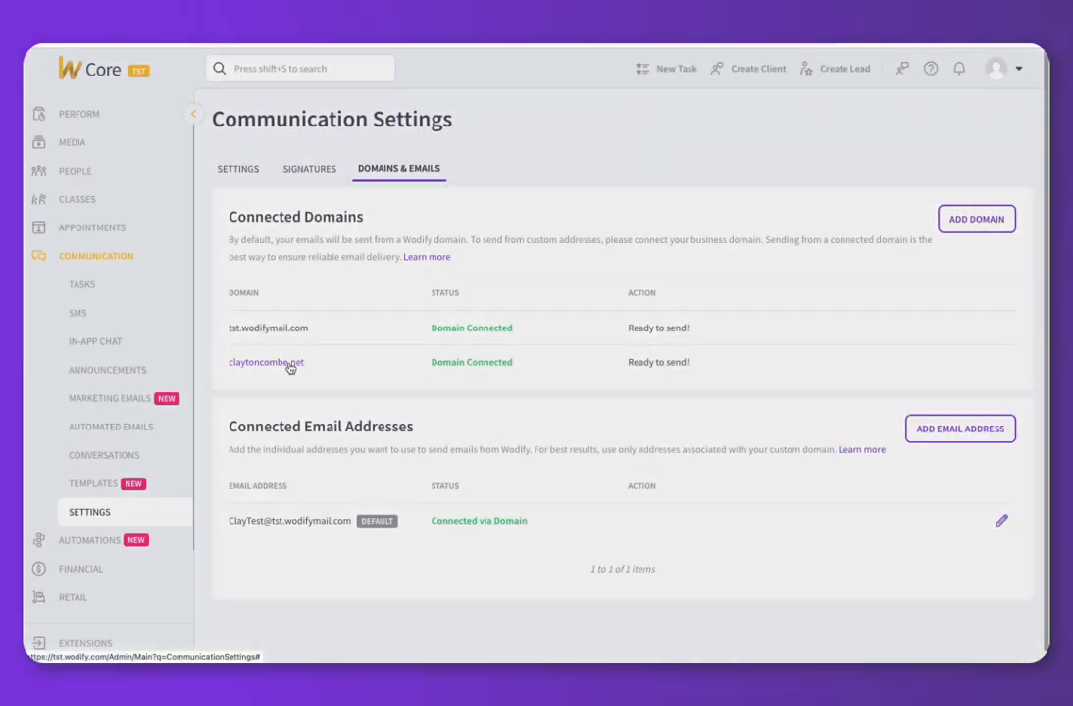
pyautogui.click(281, 363)
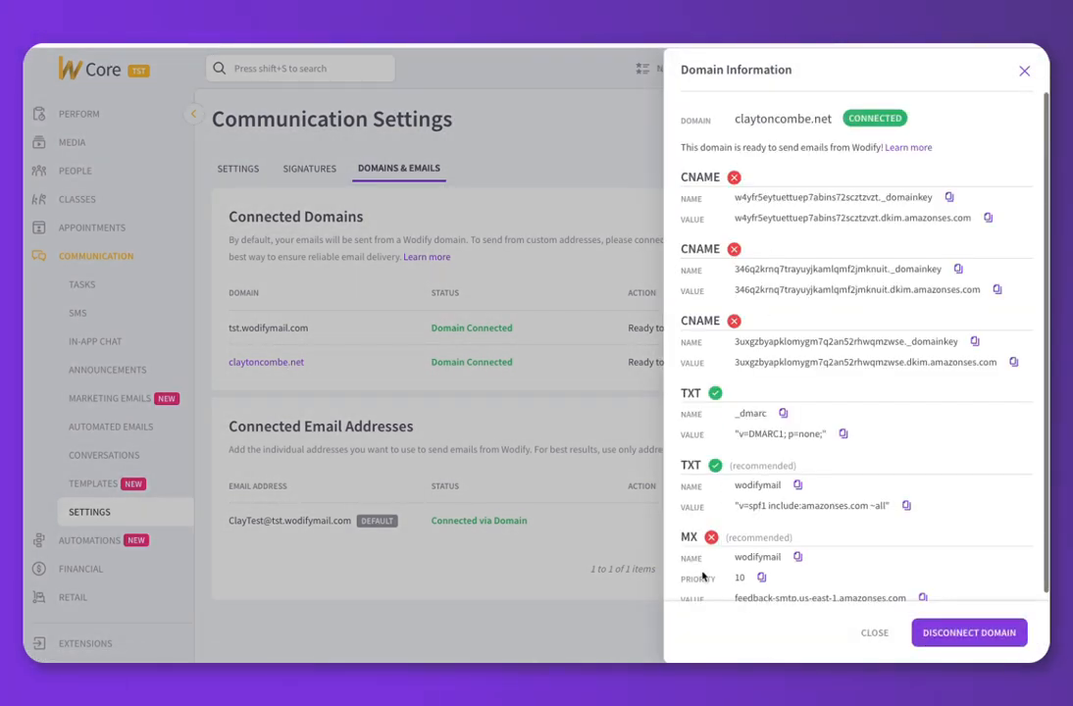
pyautogui.click(579, 231)
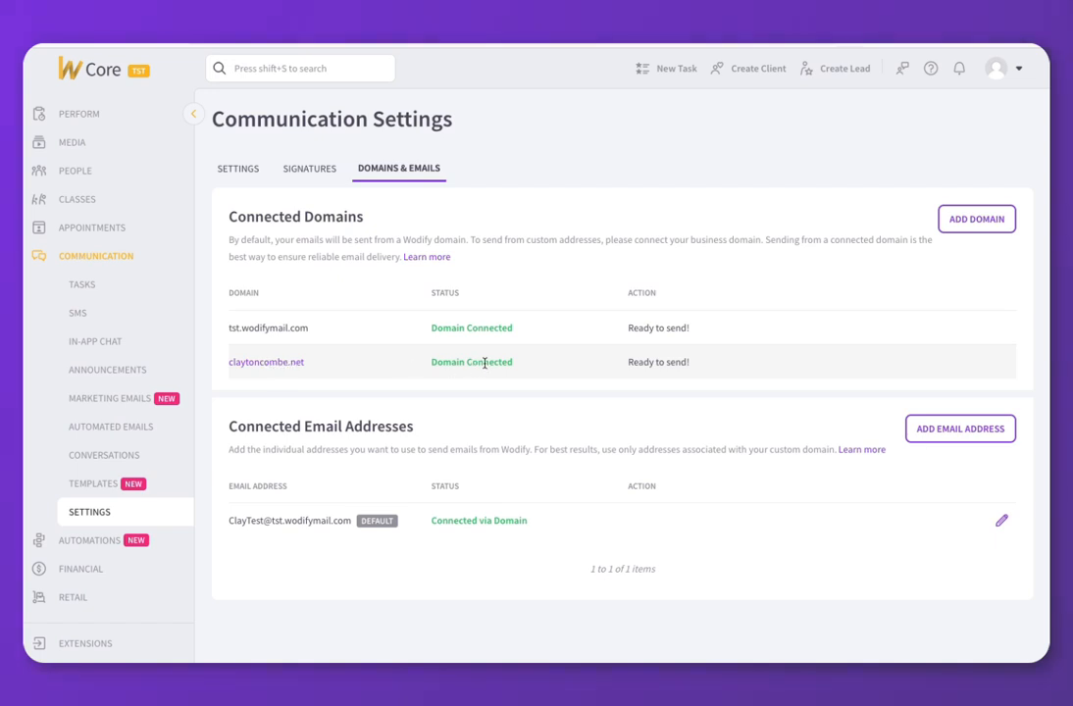
# Add a custom-domain sender address, make the info address the default, and go to Marketing Emails.
pyautogui.click(960, 430)
pyautogui.click(683, 412)
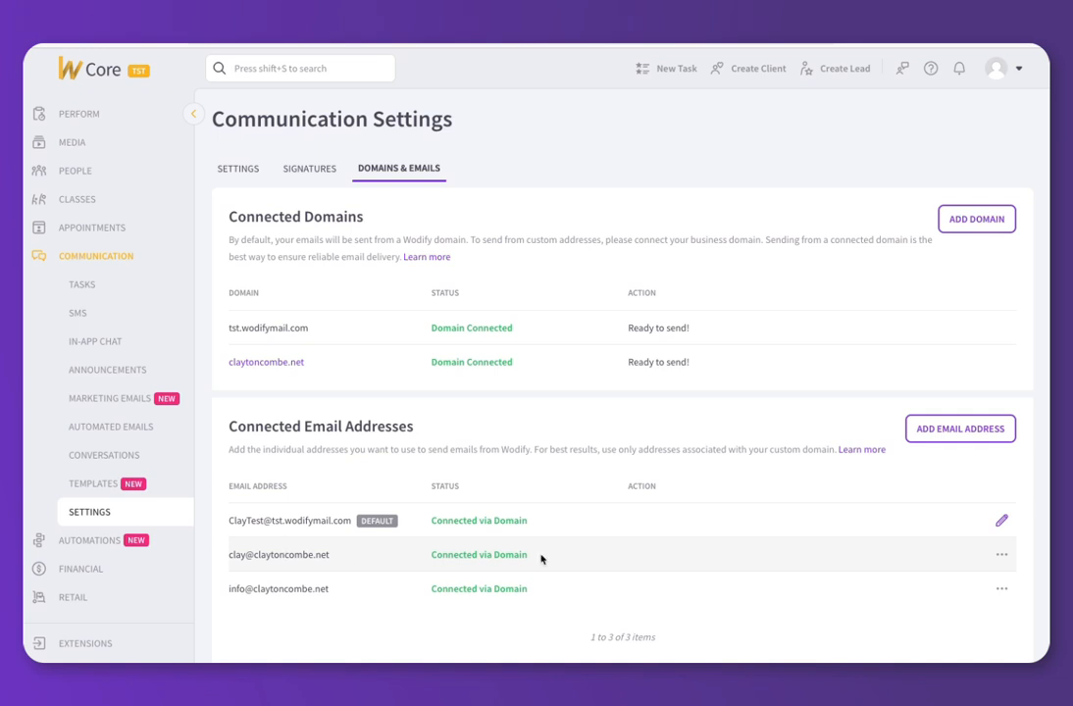
pyautogui.click(1001, 590)
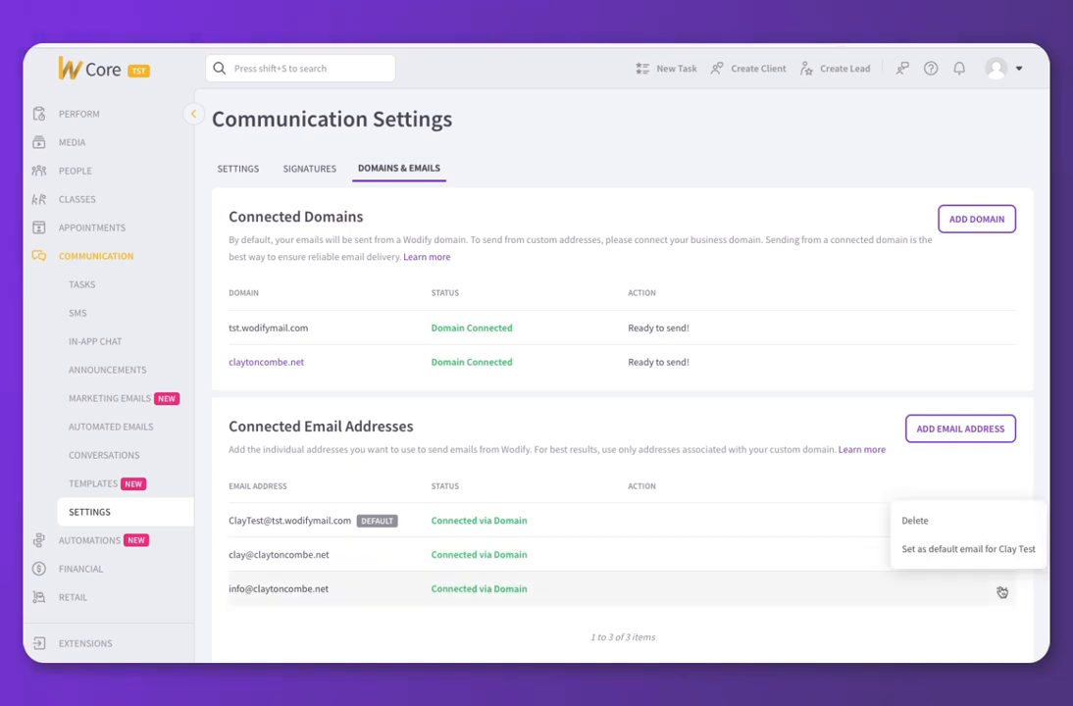
pyautogui.click(965, 550)
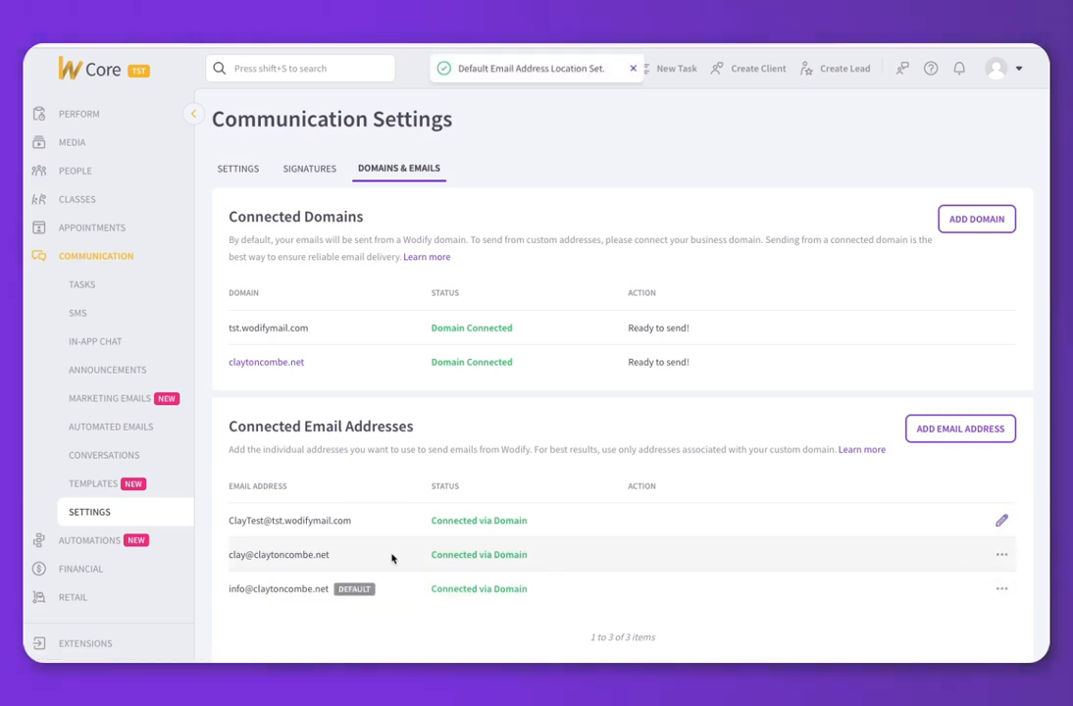
pyautogui.click(116, 404)
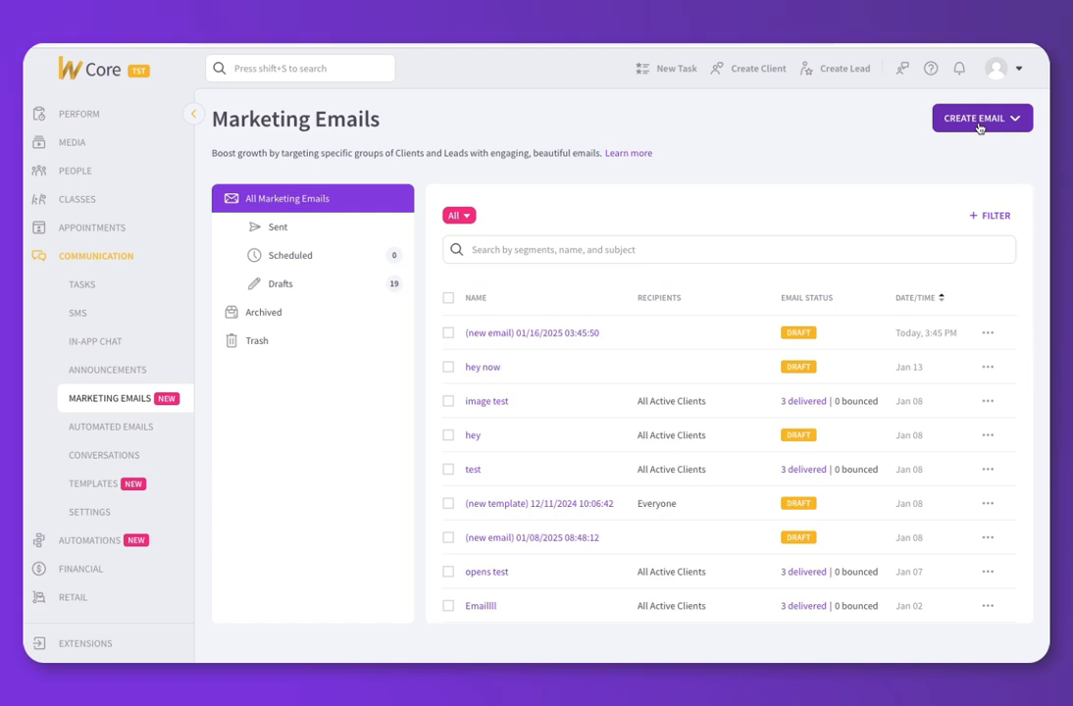
# Create a new marketing email and set its Reply To to the From Email.
pyautogui.click(978, 119)
pyautogui.click(976, 182)
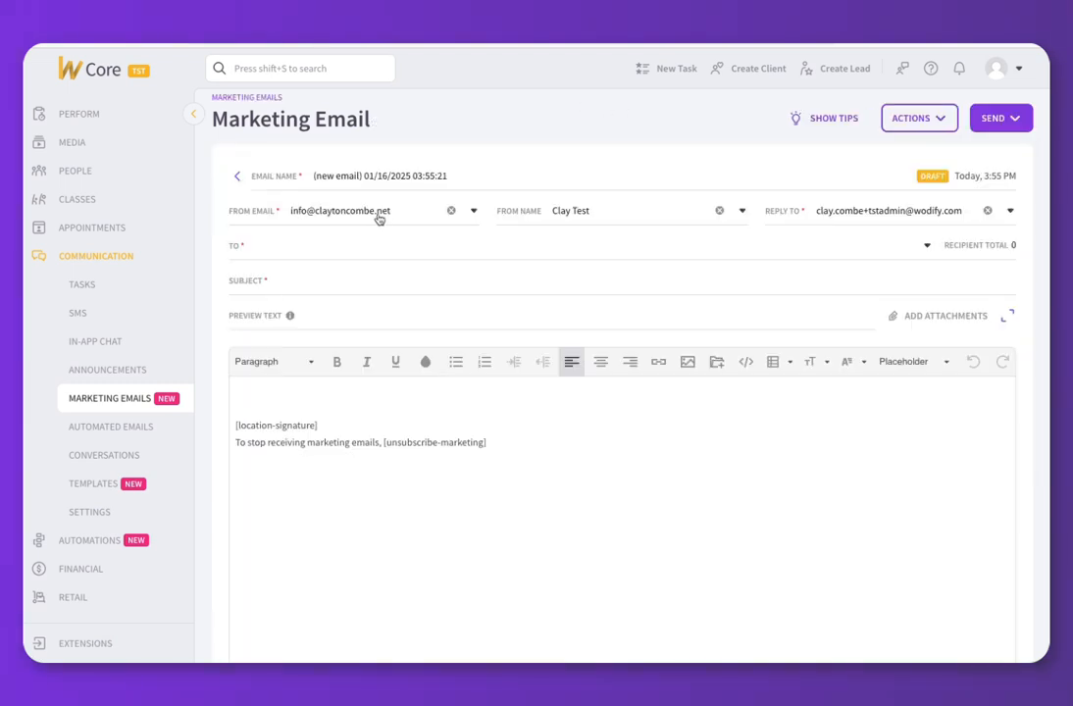
pyautogui.click(864, 211)
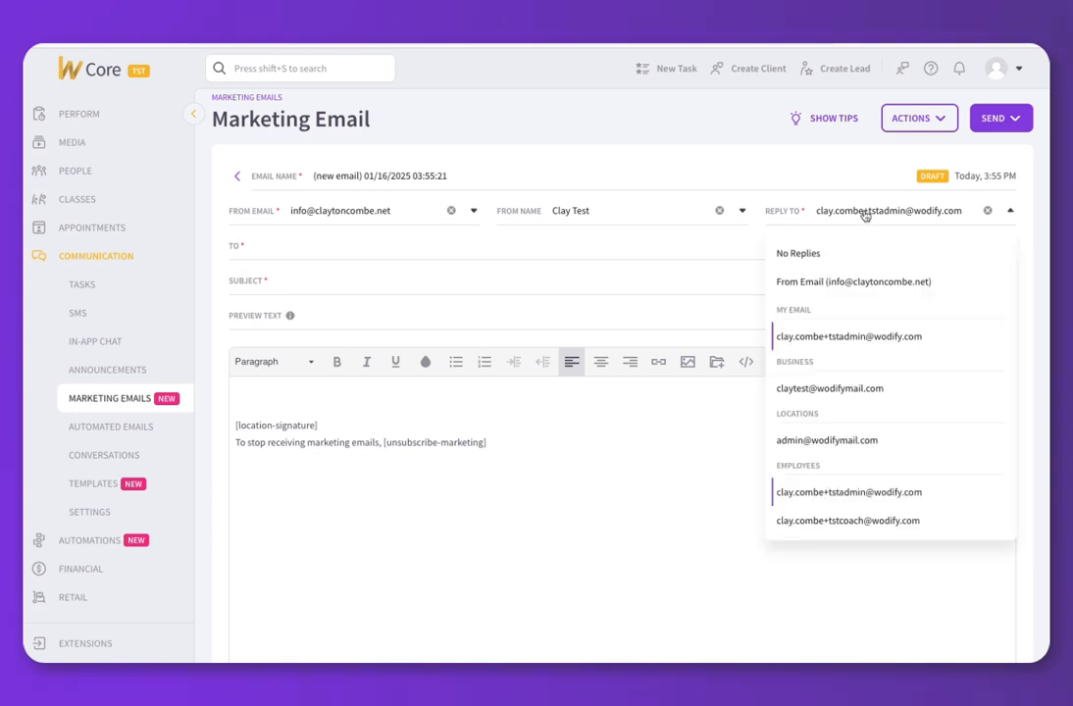
pyautogui.click(834, 255)
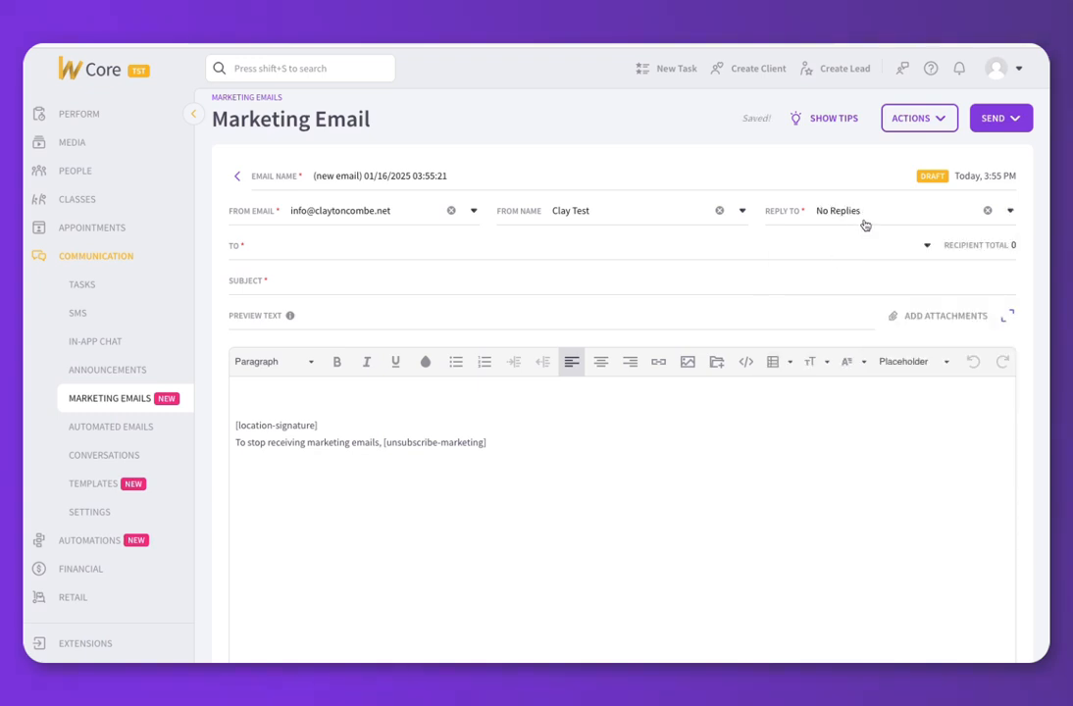
pyautogui.click(834, 216)
pyautogui.click(852, 282)
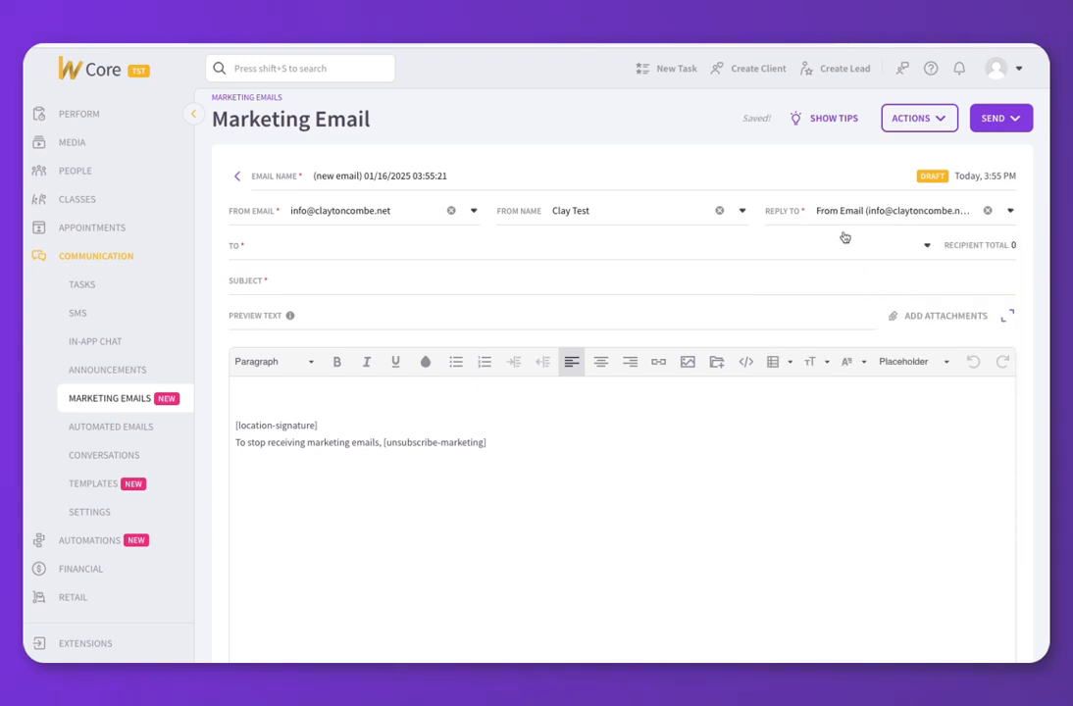
# Try another custom-domain sender as From Email, then switch back to the info address.
pyautogui.click(346, 215)
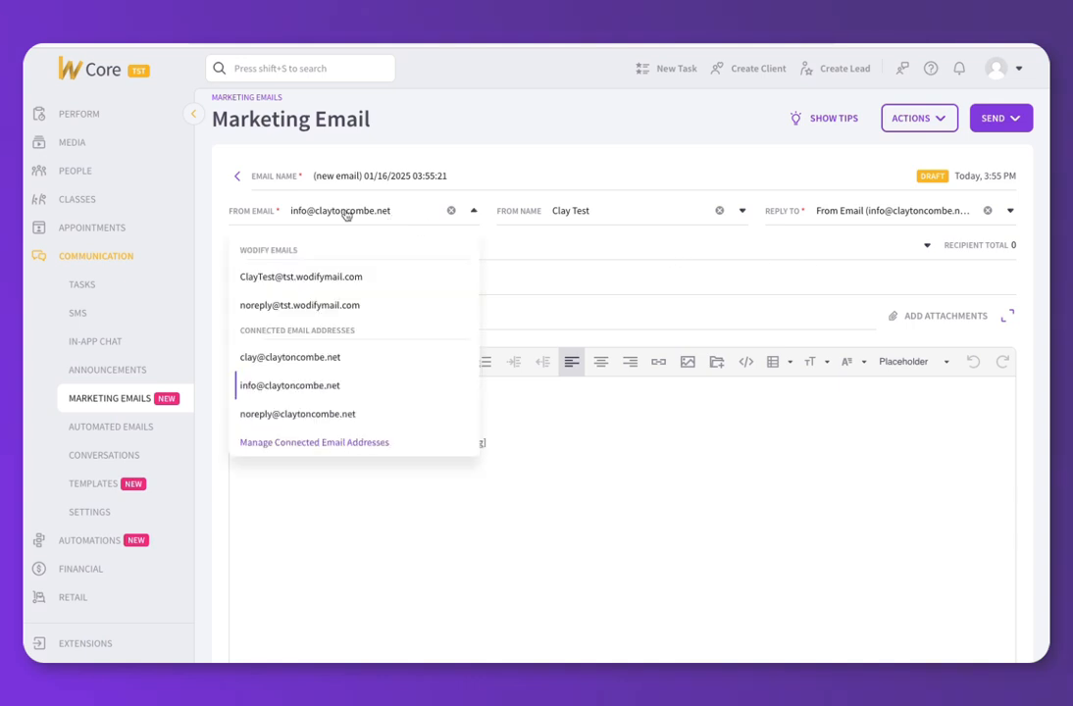
pyautogui.click(313, 359)
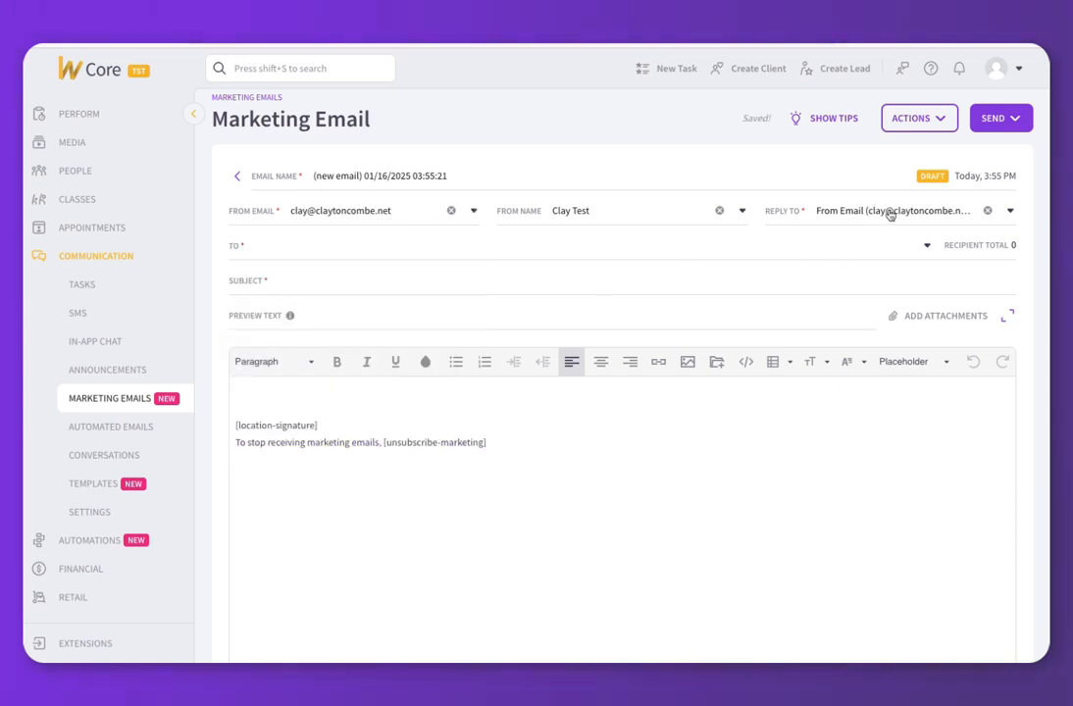
pyautogui.click(348, 212)
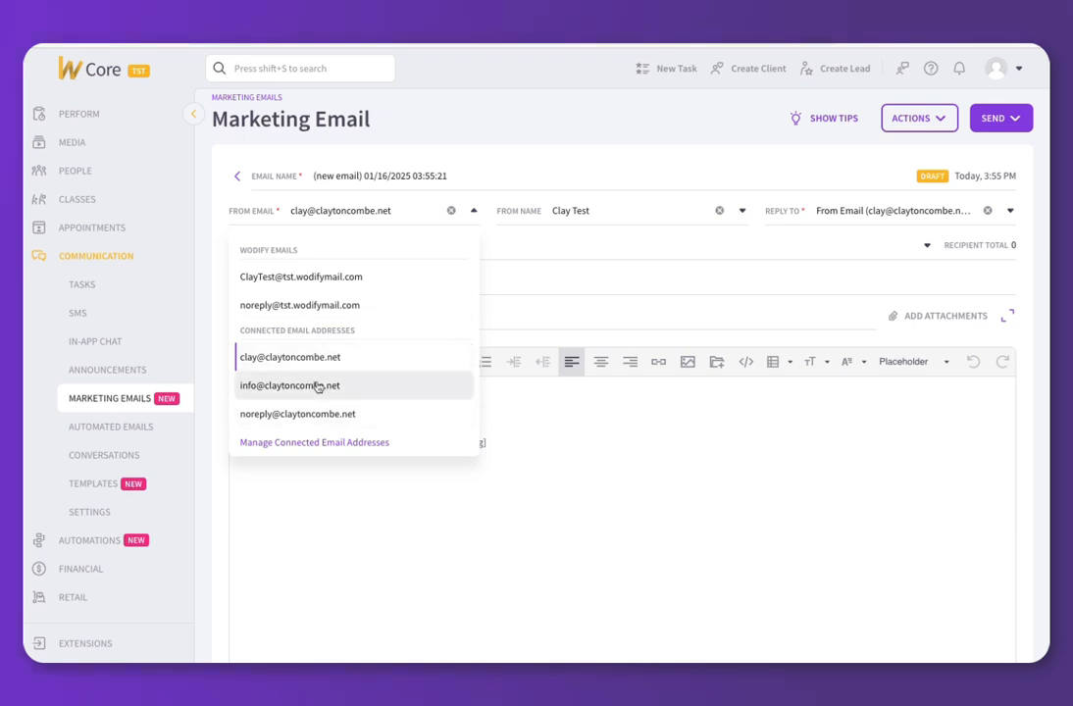
pyautogui.click(317, 387)
pyautogui.click(350, 212)
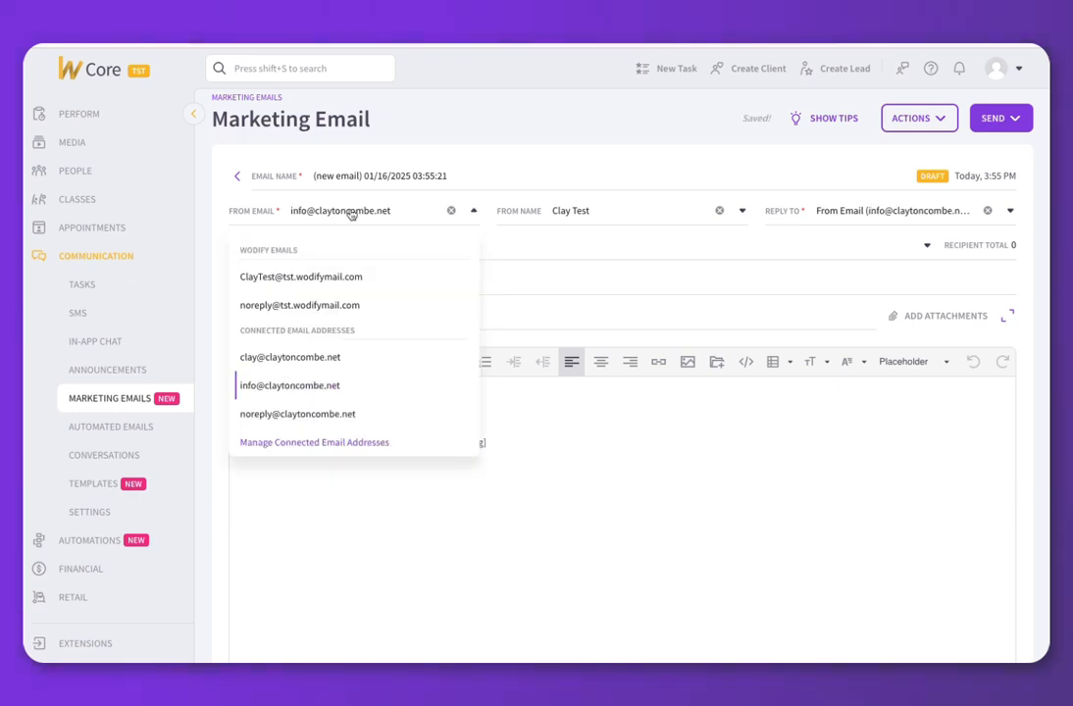
# Add a gym address on the custom domain via Manage Connected Email Addresses.
pyautogui.click(297, 442)
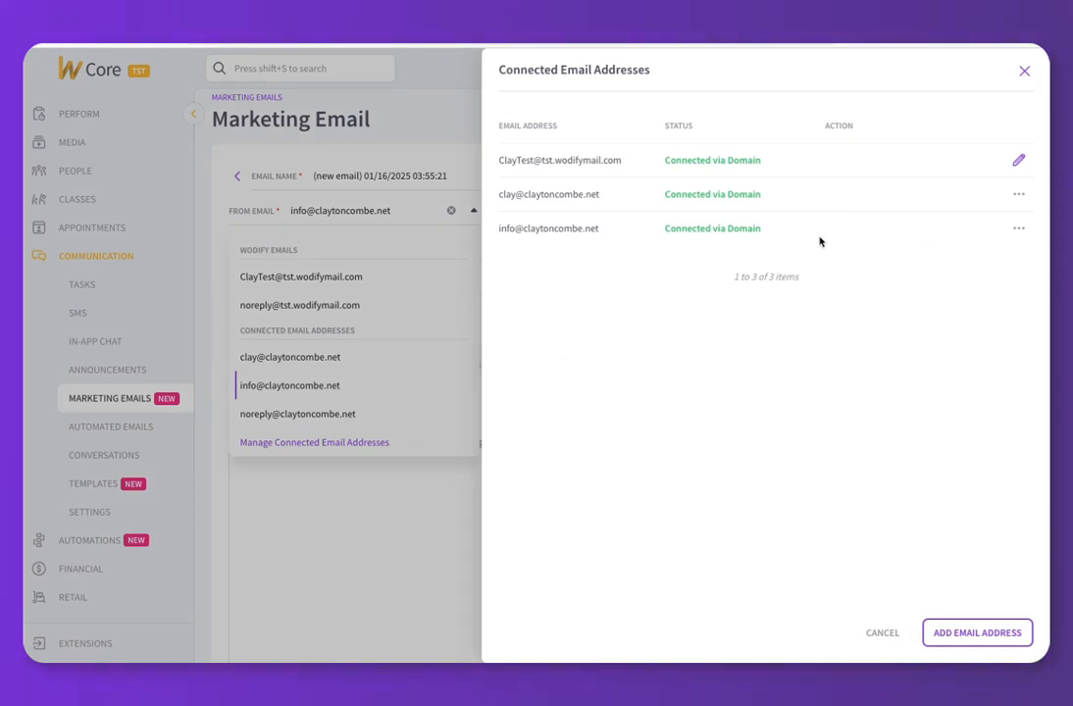
pyautogui.click(990, 636)
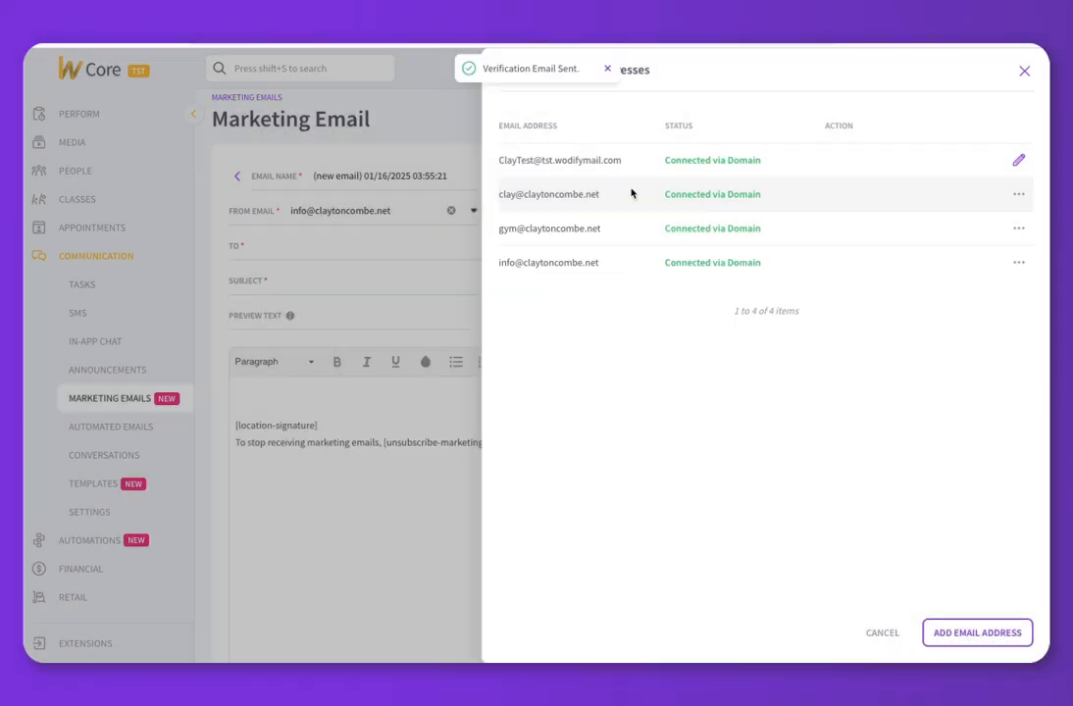
pyautogui.click(425, 112)
# Reload the draft and choose the new gym address as the From Email.
pyautogui.click(390, 208)
pyautogui.click(465, 120)
pyautogui.press('super+r')
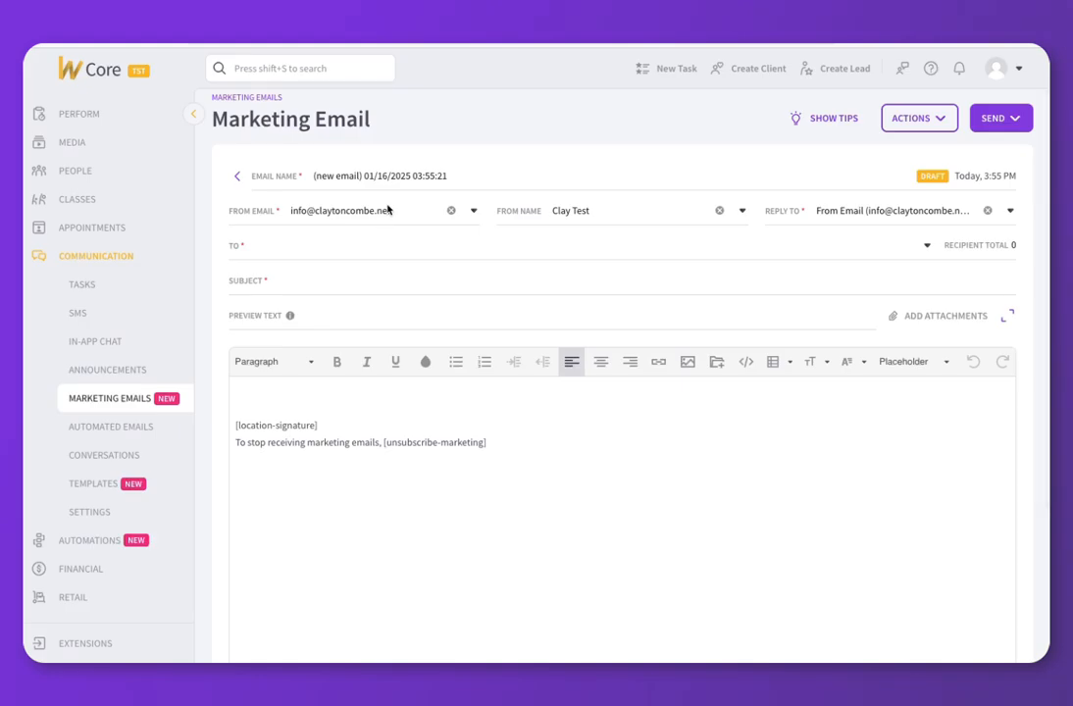
pyautogui.click(388, 210)
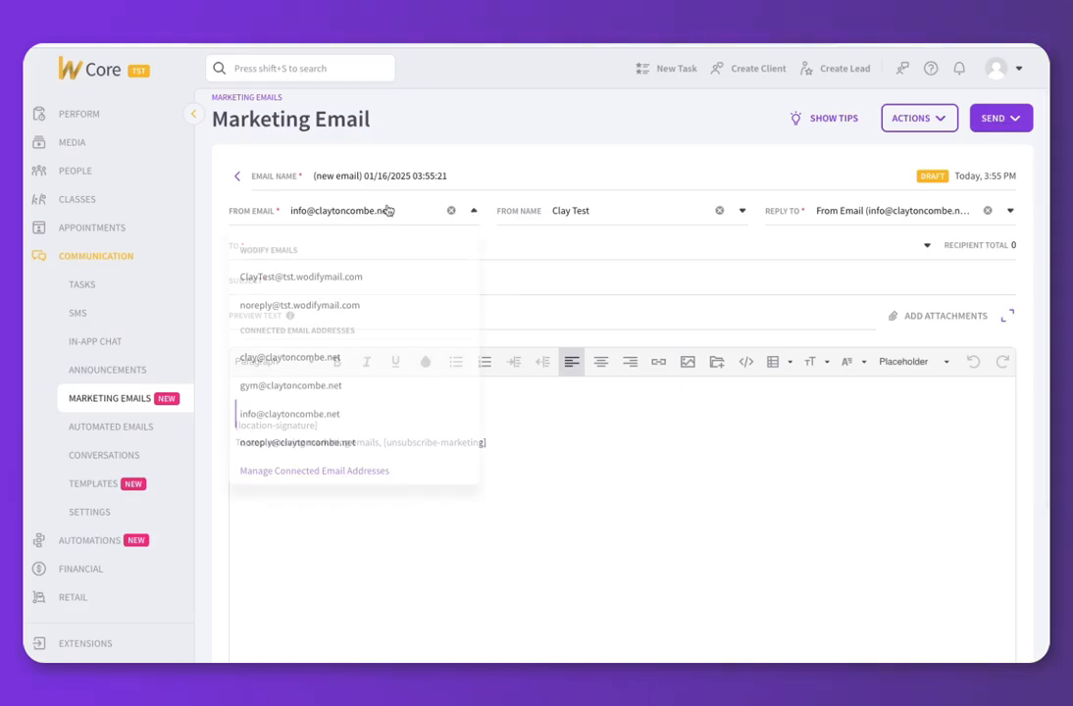
pyautogui.click(326, 382)
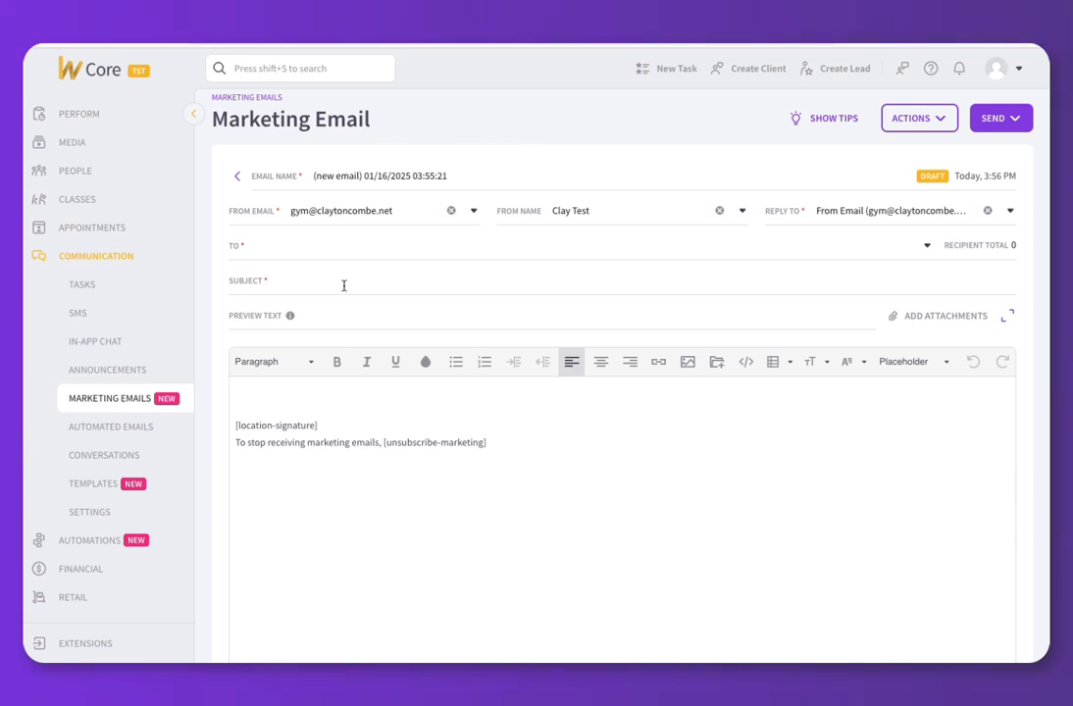
# Add a personal Gmail address under Domains & Emails and submit it for verification.
pyautogui.click(100, 510)
pyautogui.click(389, 168)
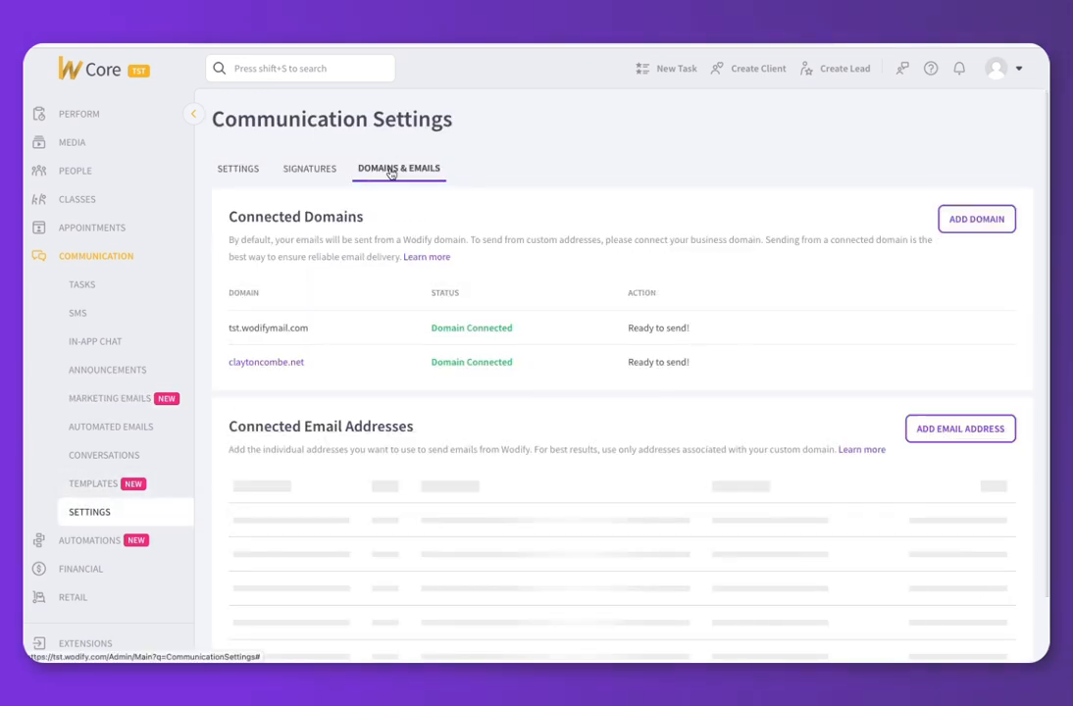
pyautogui.scroll(-2, 569, 189)
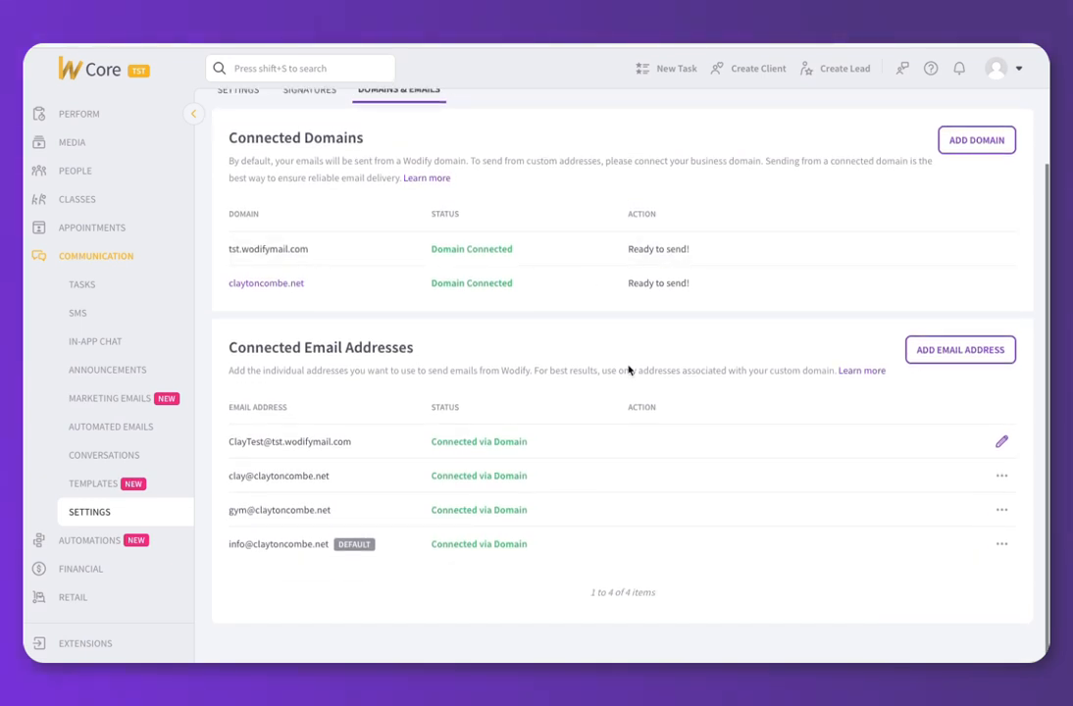
pyautogui.click(960, 350)
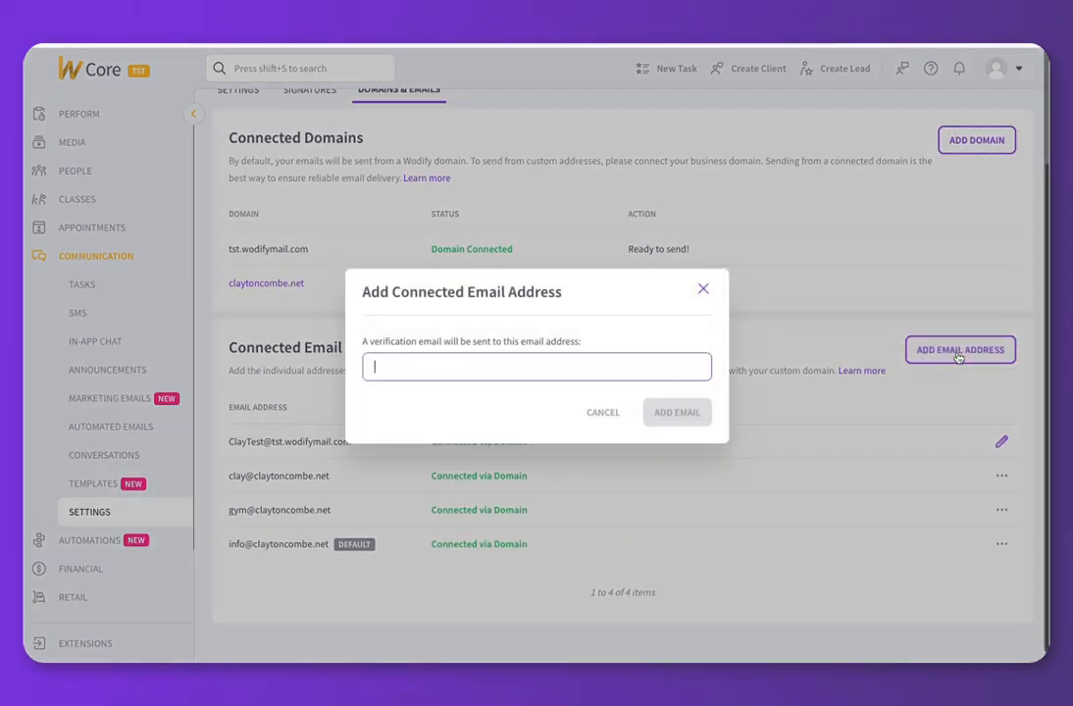
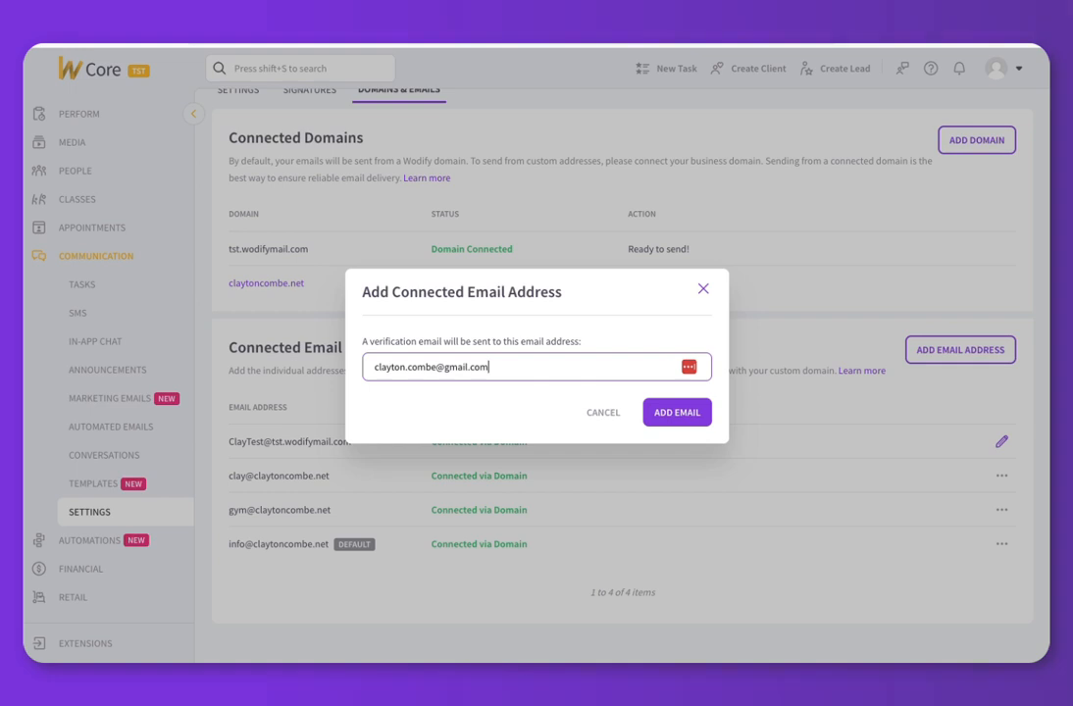
pyautogui.click(684, 411)
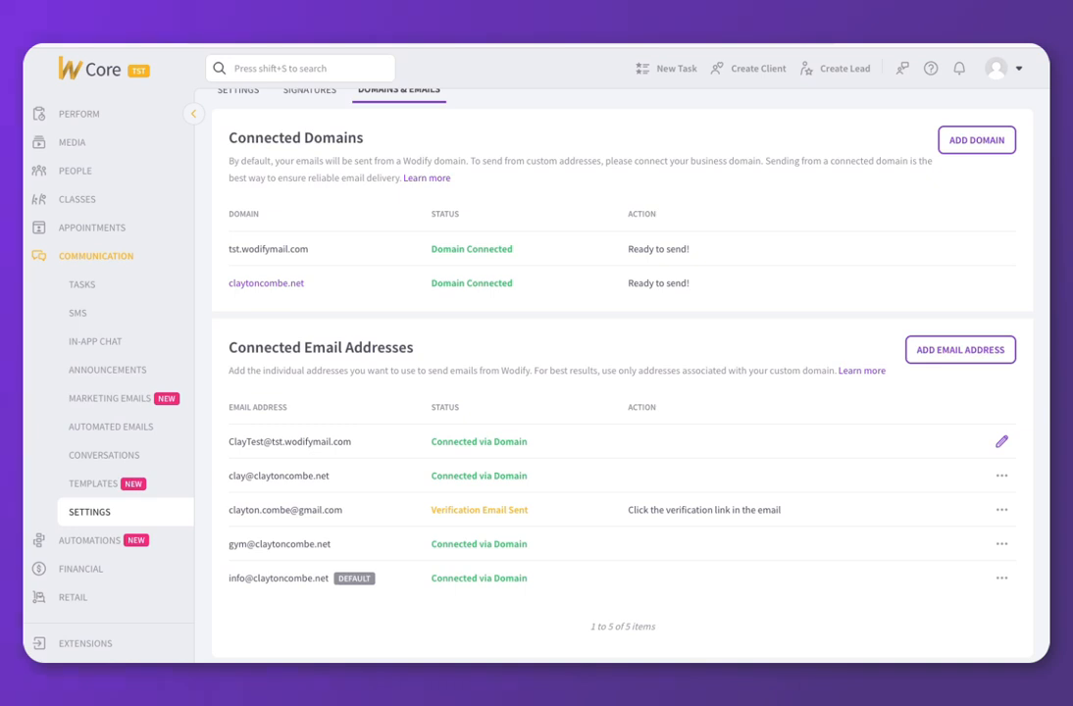
pyautogui.scroll(2, 505, 588)
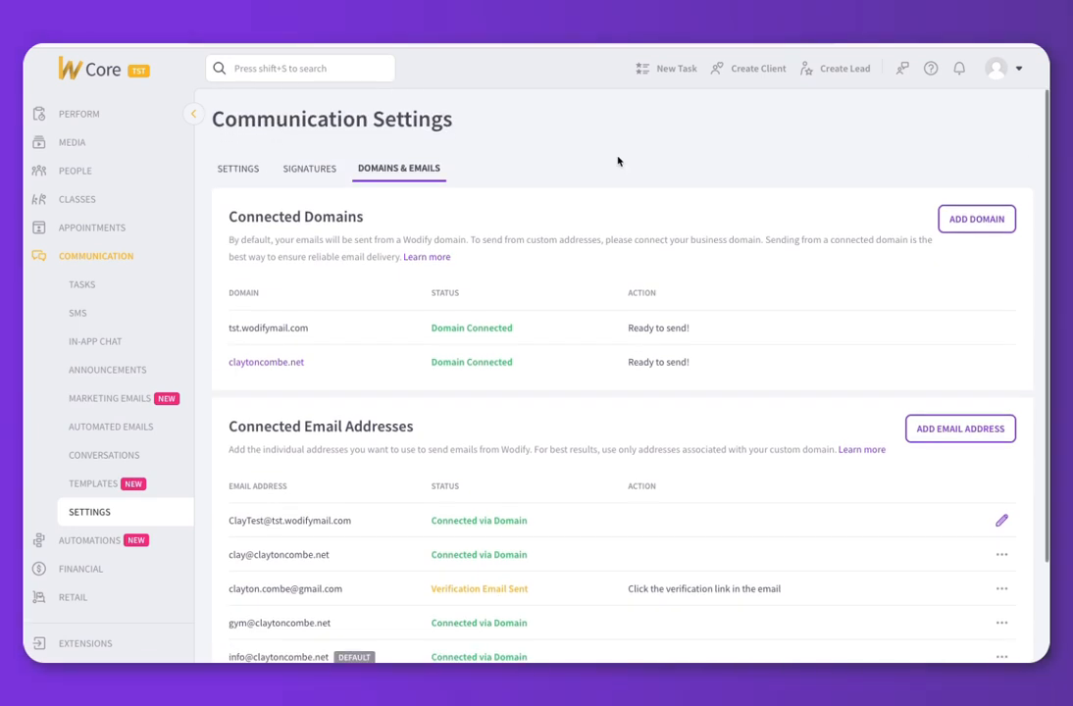
pyautogui.scroll(-2, 261, 495)
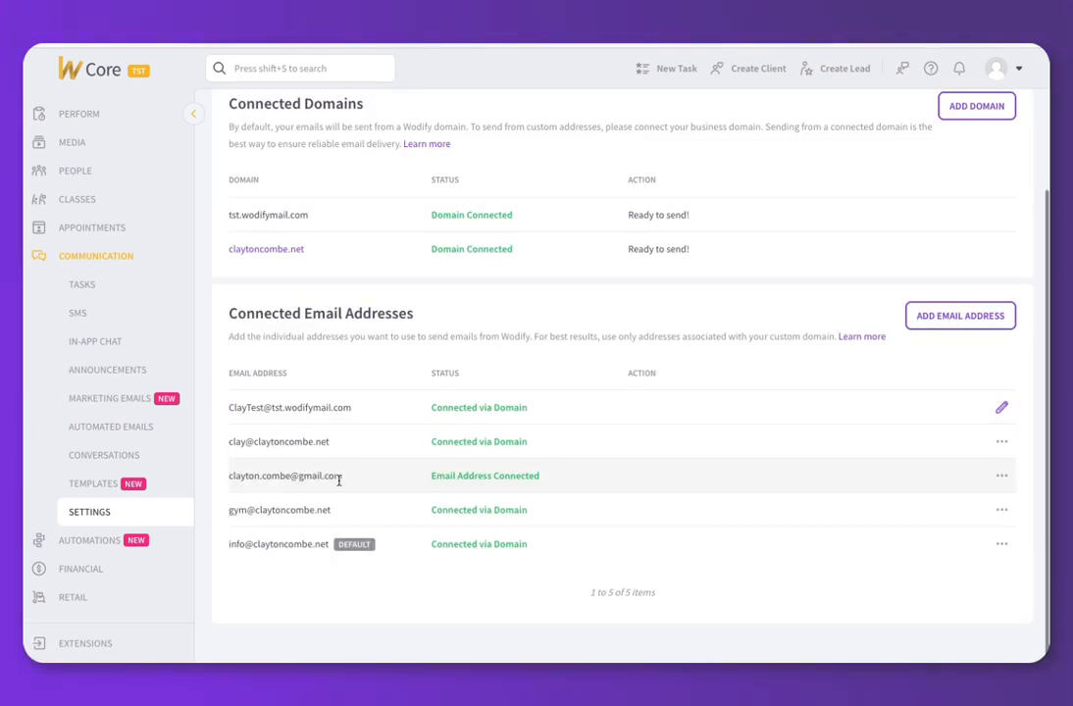
# Select the newly connected Gmail address as the marketing email's From Email.
pyautogui.click(109, 398)
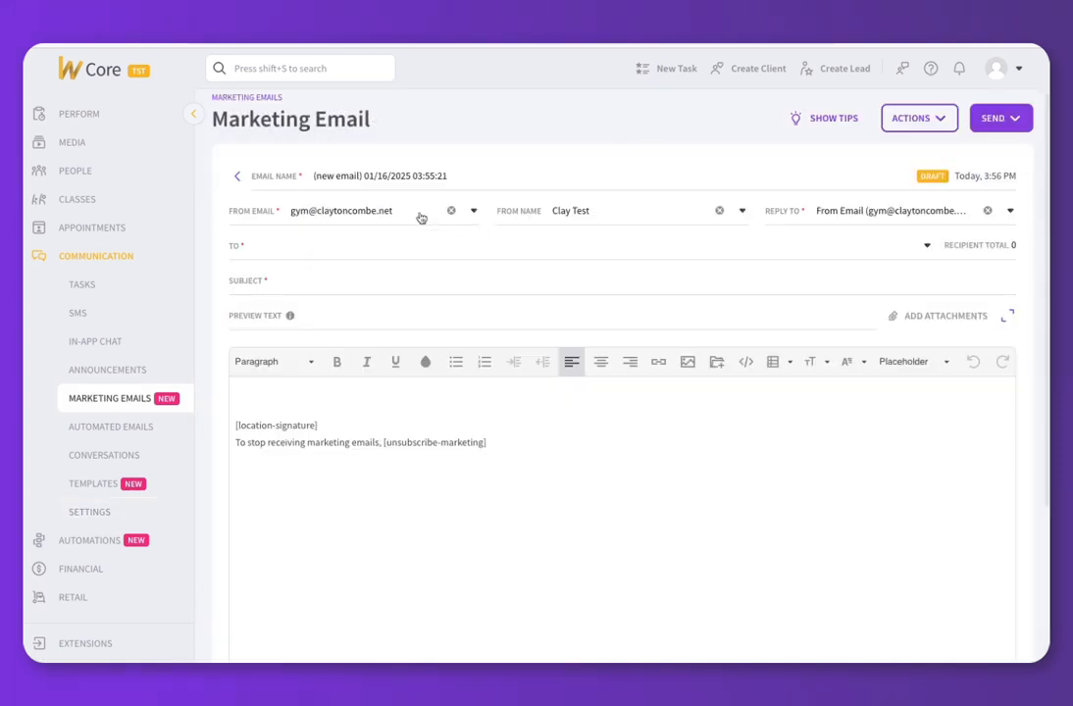
pyautogui.click(411, 214)
pyautogui.click(296, 385)
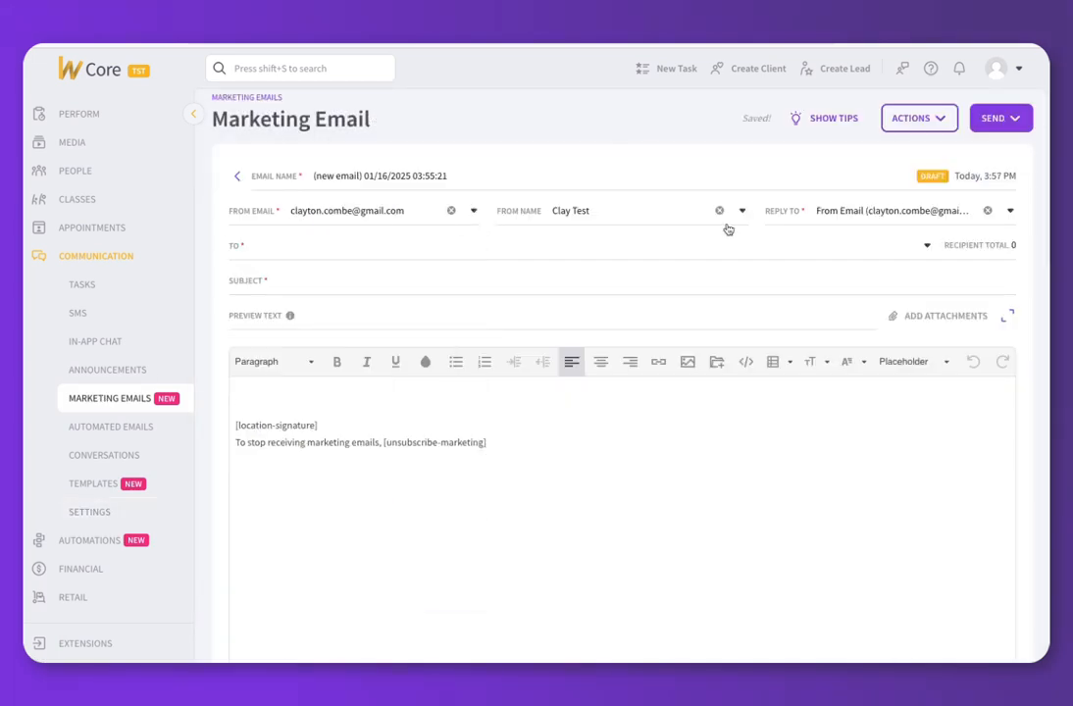